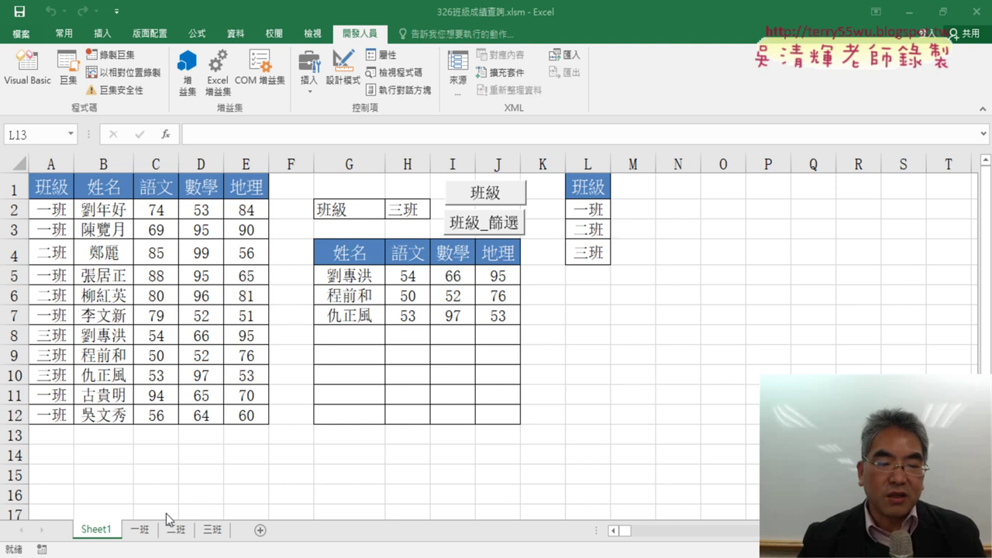
Step: Clear the old class list (班級, 一班, 二班, 三班) from column L
click(589, 159)
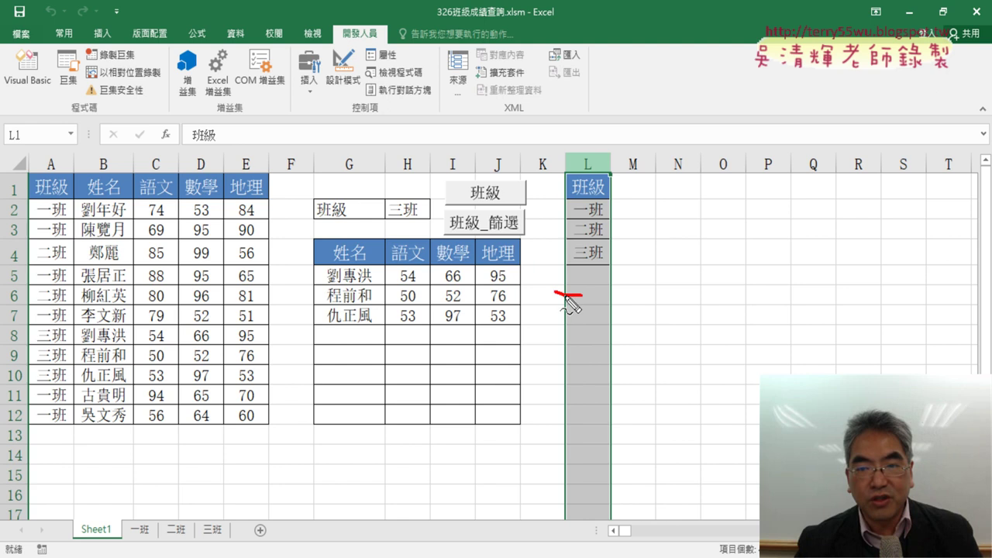
drag(582, 294, 603, 282)
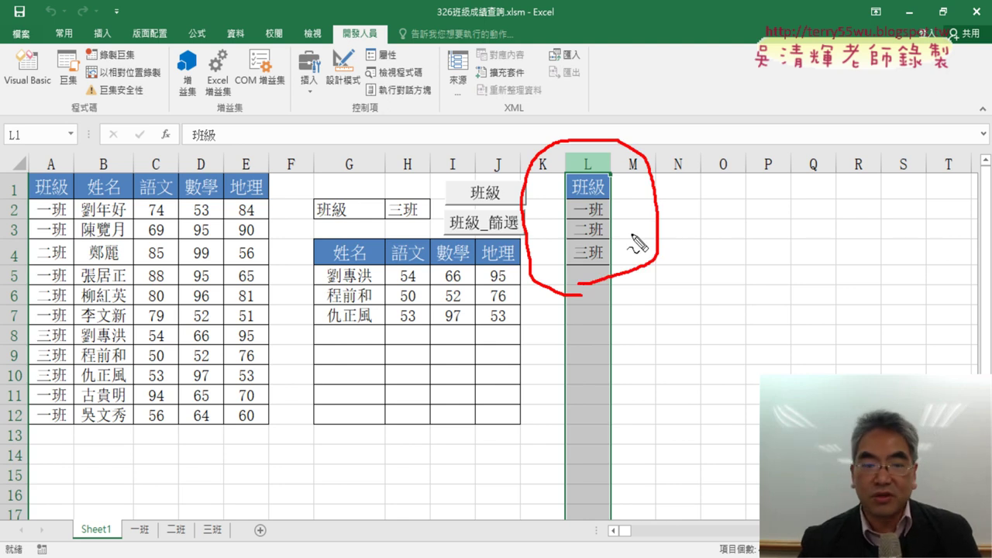
key(Escape)
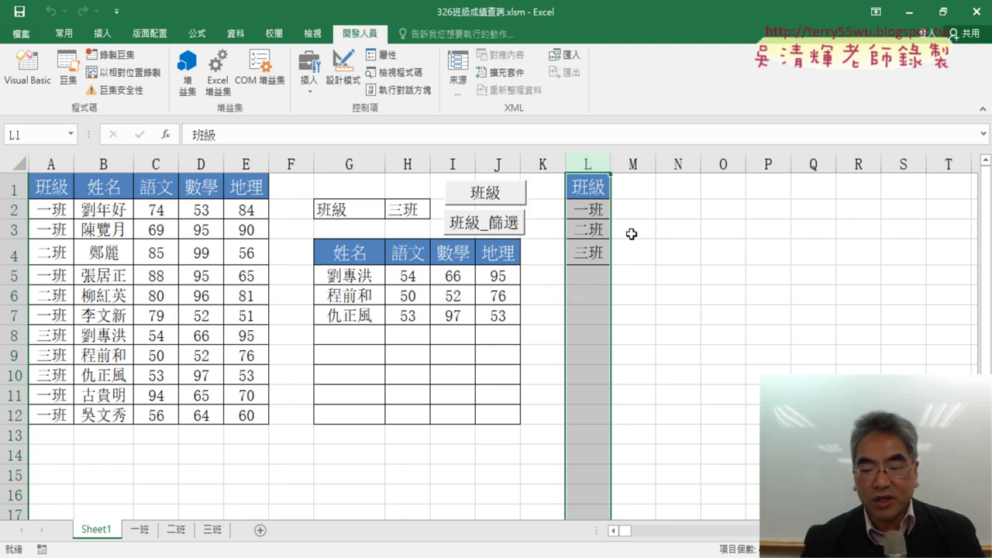
key(Delete)
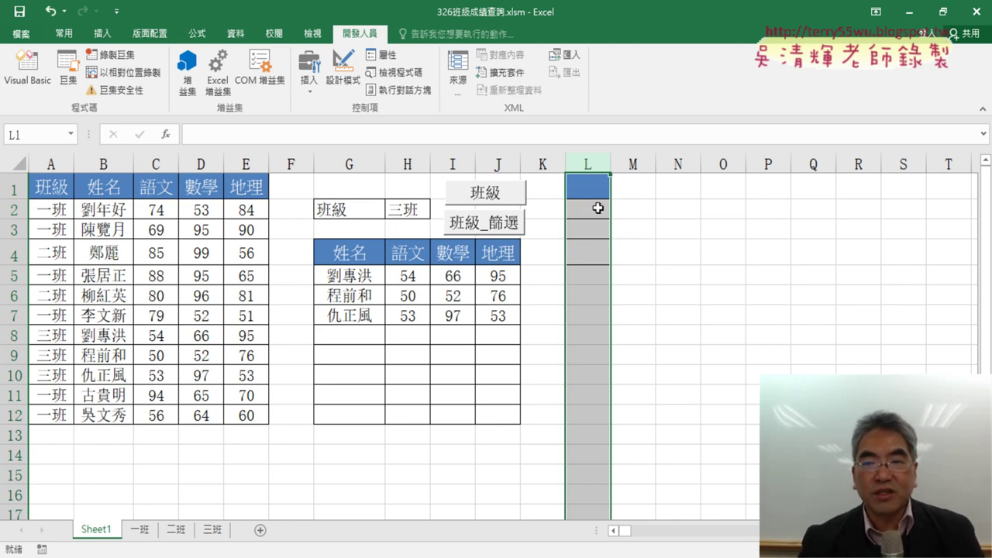
Step: Copy column A's full class list, header 班級 and all entries, into column L from L1
click(51, 164)
right_click(62, 217)
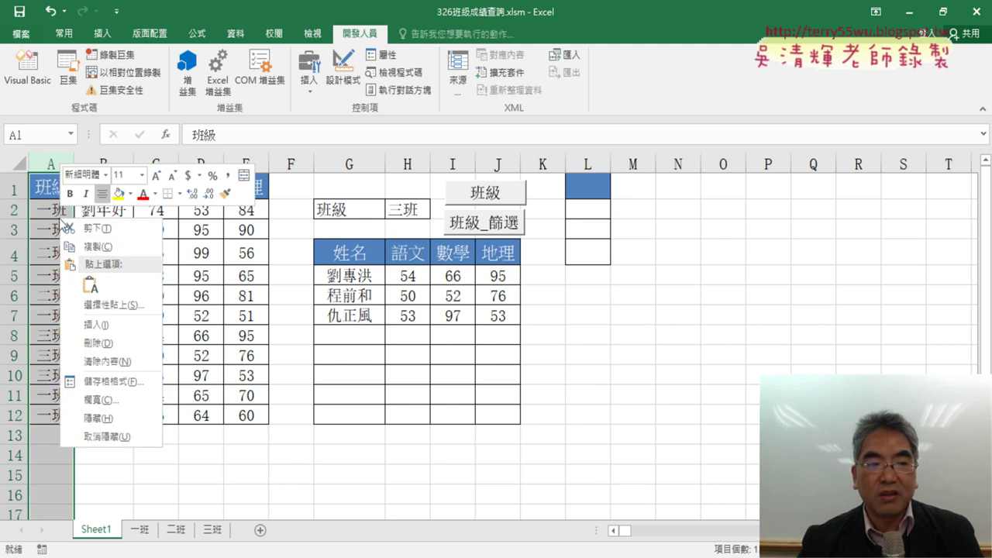
click(97, 243)
click(589, 186)
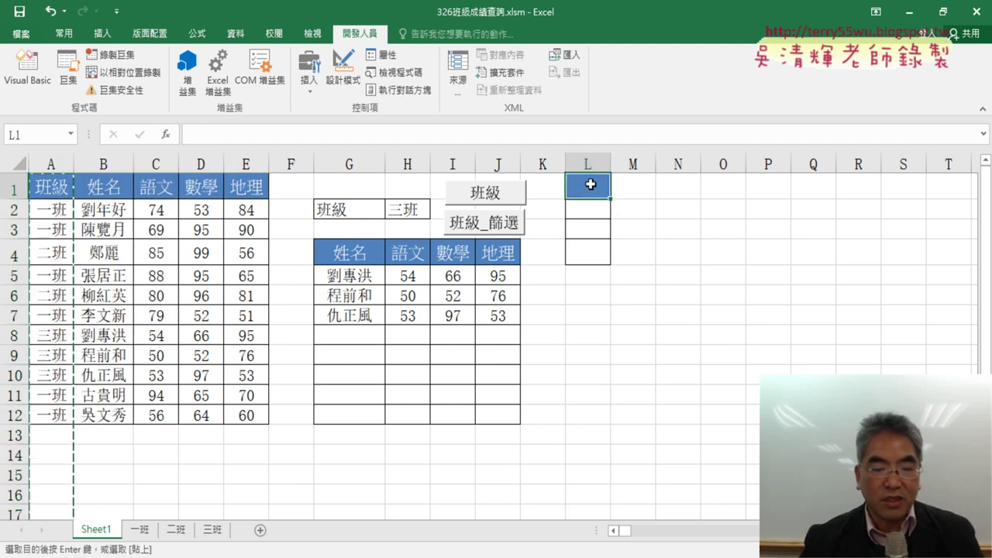
key(ctrl+v)
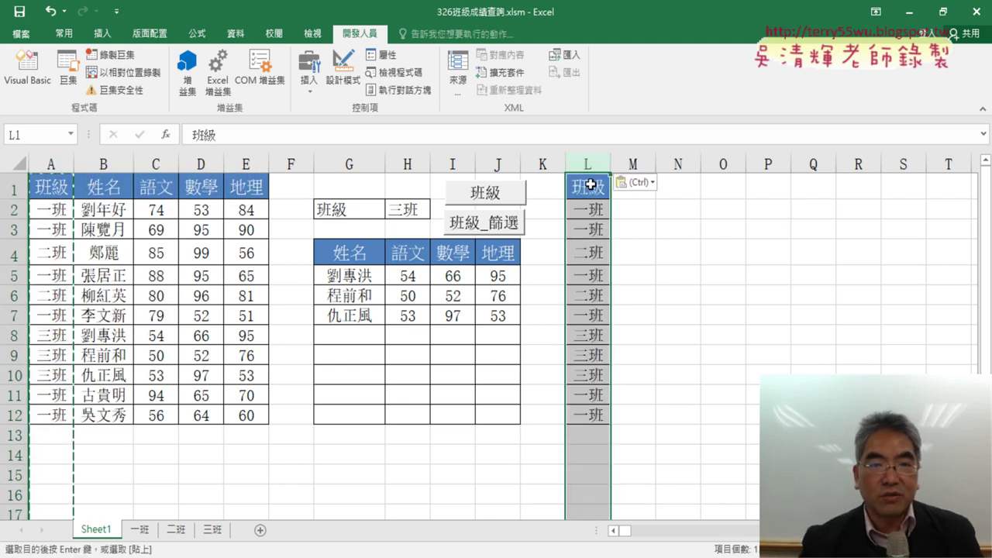
click(237, 34)
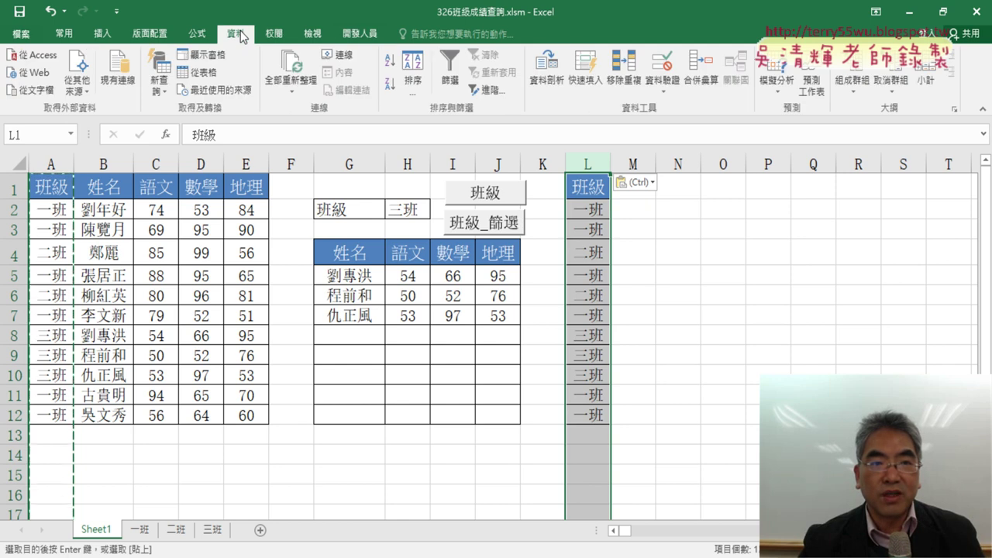
Step: Remove duplicates from column L to leave 一班, 二班, 三班, then select L2:L4
click(624, 74)
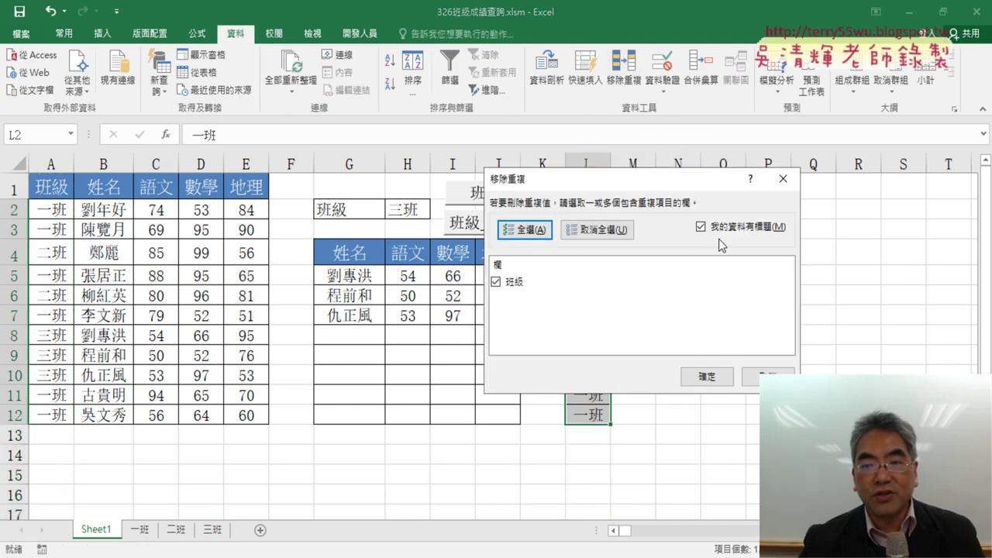
click(707, 377)
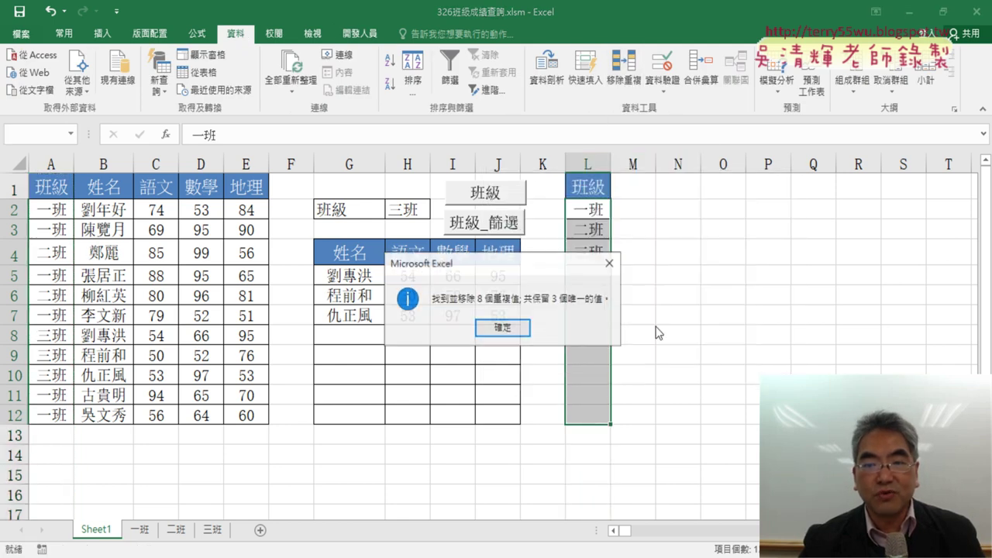
click(505, 327)
drag(589, 209, 599, 256)
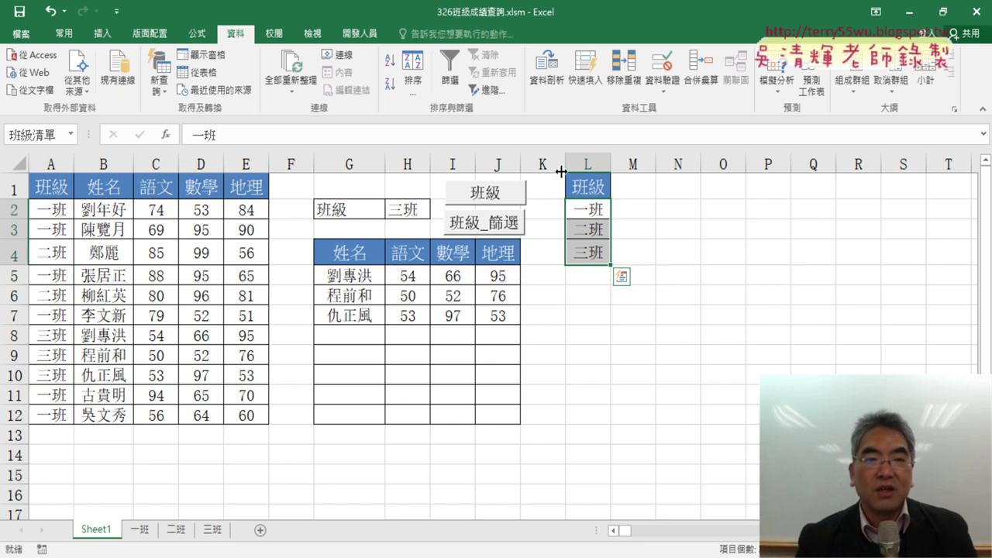
Step: Open the VBA editor and review the 批次新增工作表 macro's AutoFilter and Copy lines in Module1
click(342, 31)
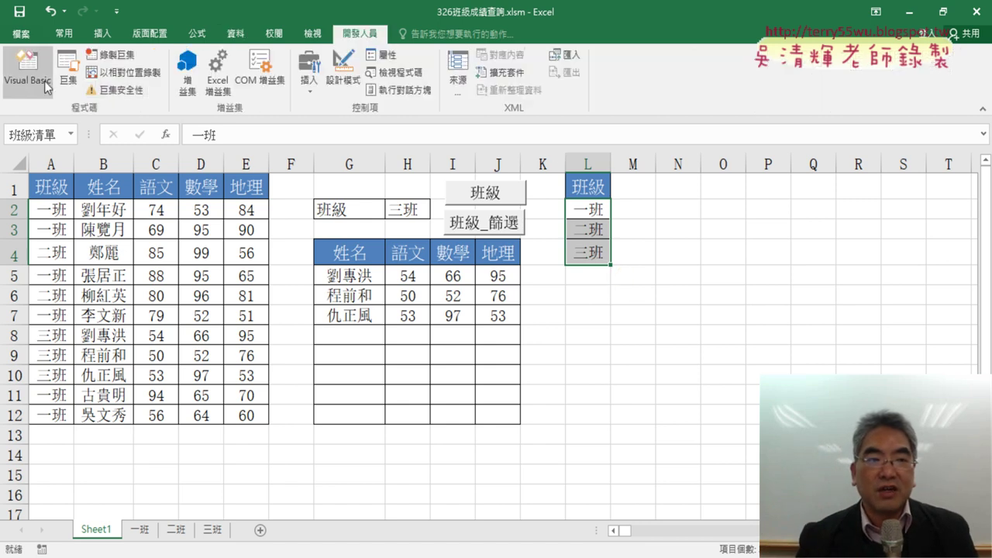
click(14, 74)
click(419, 340)
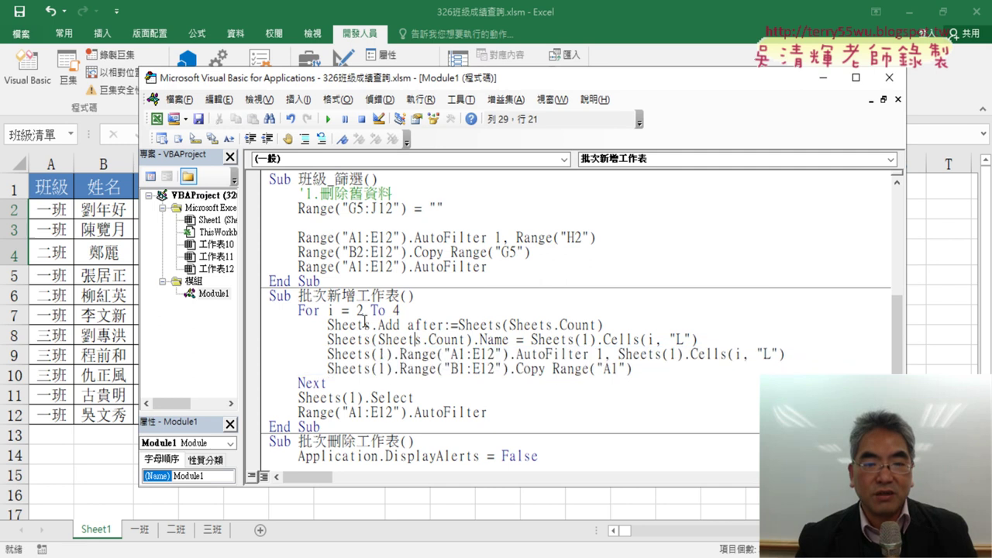
drag(299, 296, 403, 295)
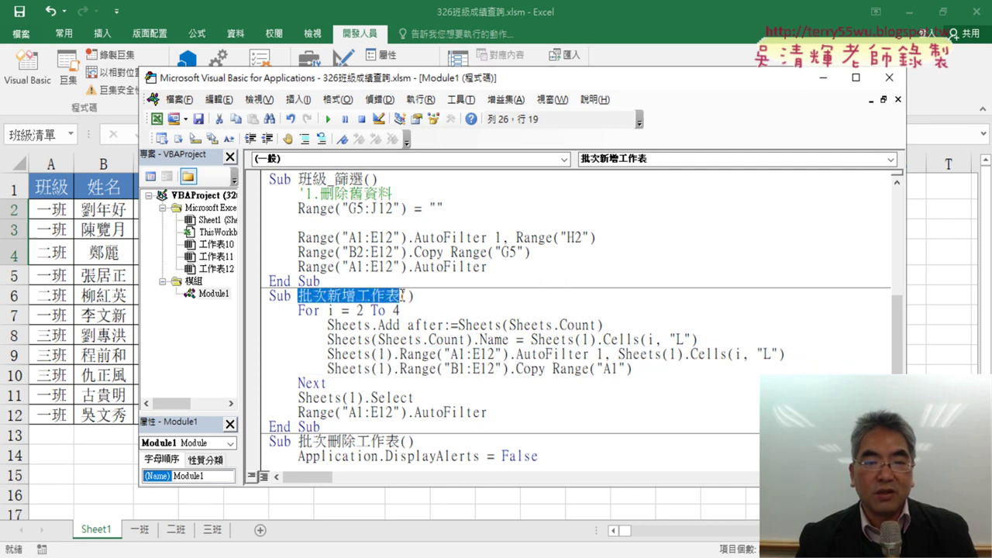
drag(632, 369, 269, 353)
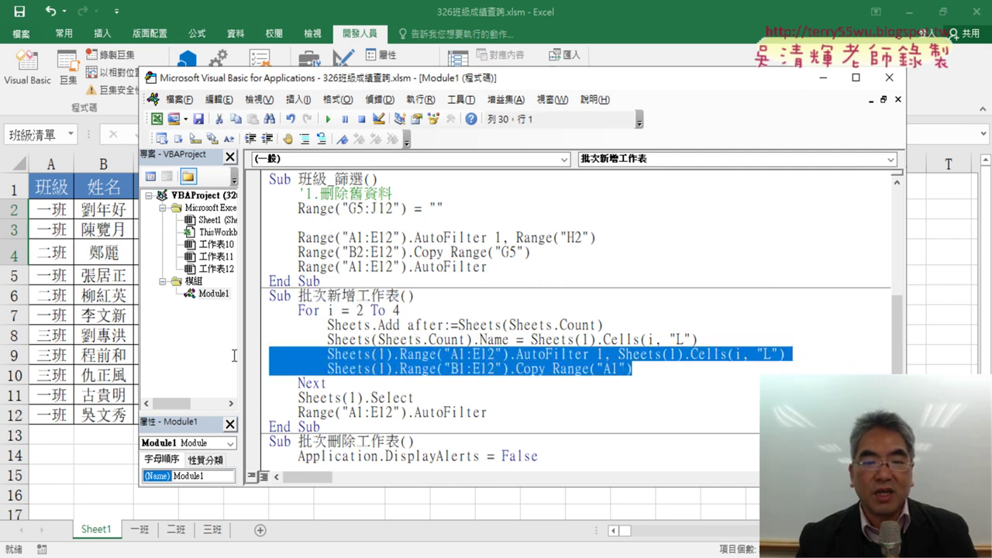
drag(487, 413, 269, 412)
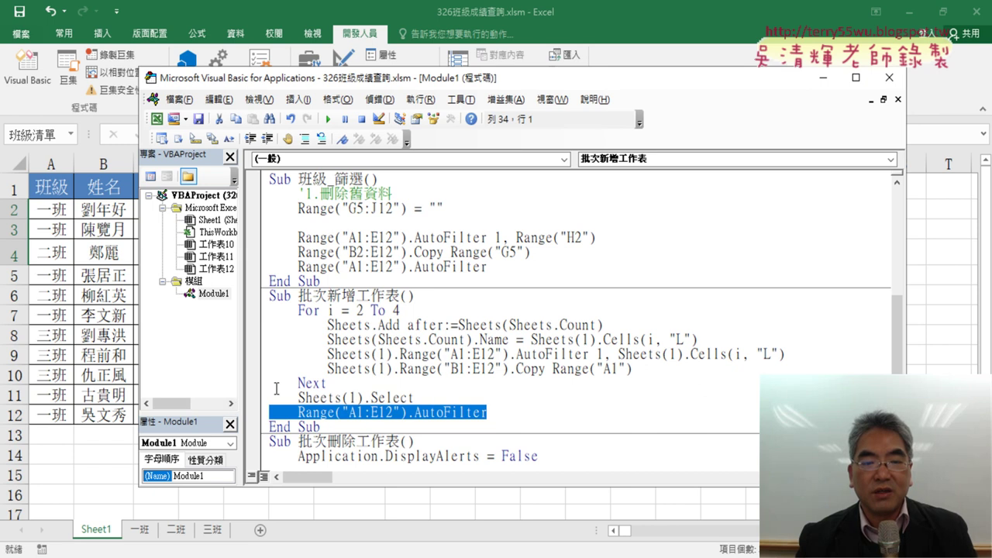
drag(632, 369, 269, 353)
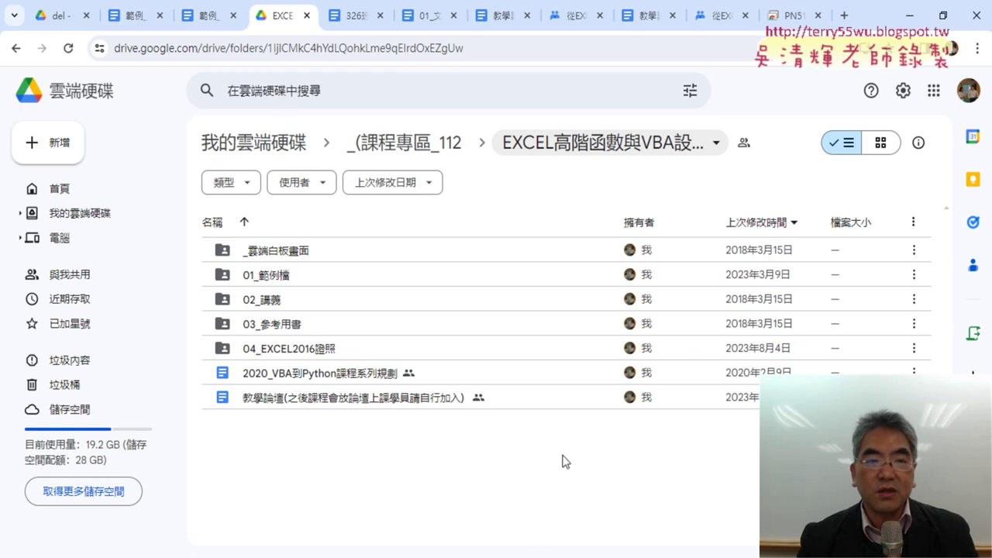
Step: In the 326班級成績查詢.docx notes, select the AutoFilter and Copy lines of 分割工作表_篩選
click(604, 547)
click(344, 23)
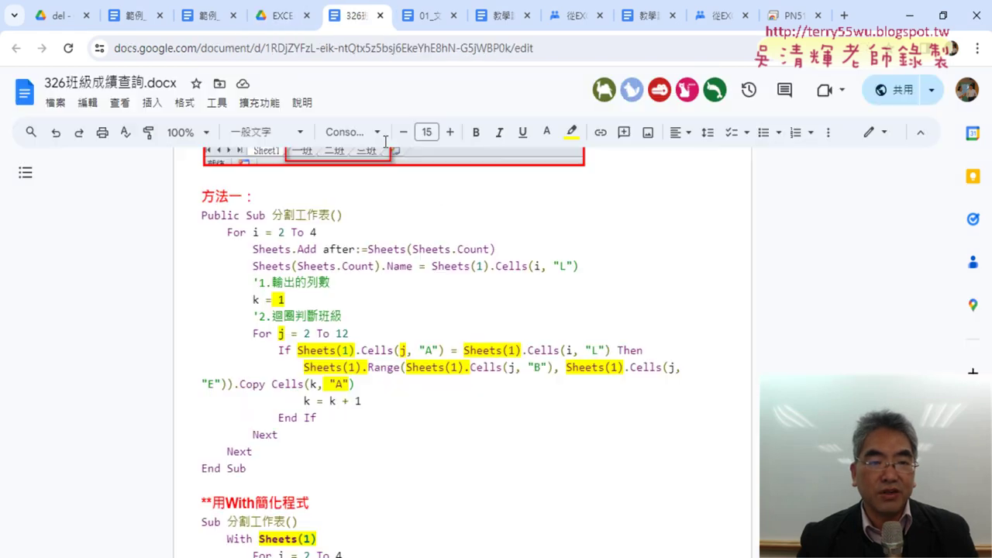
scroll(448, 318, up, 3)
scroll(449, 313, up, 2)
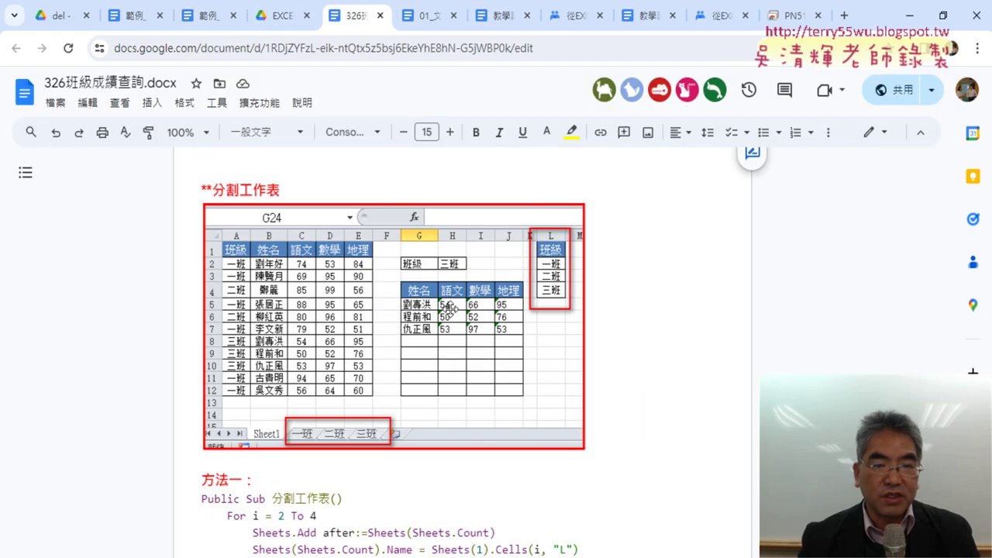
scroll(452, 307, up, 3)
scroll(451, 307, up, 1)
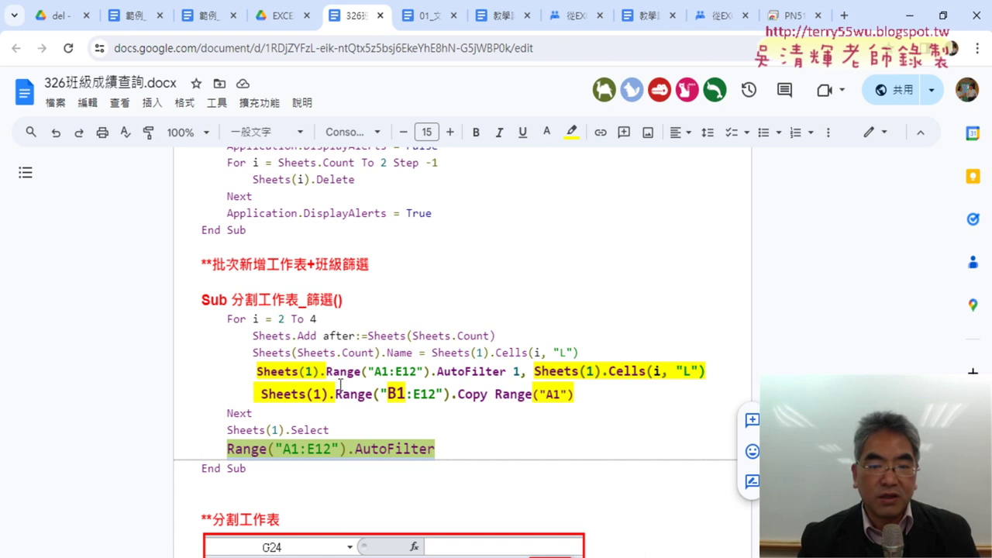
drag(612, 394, 174, 380)
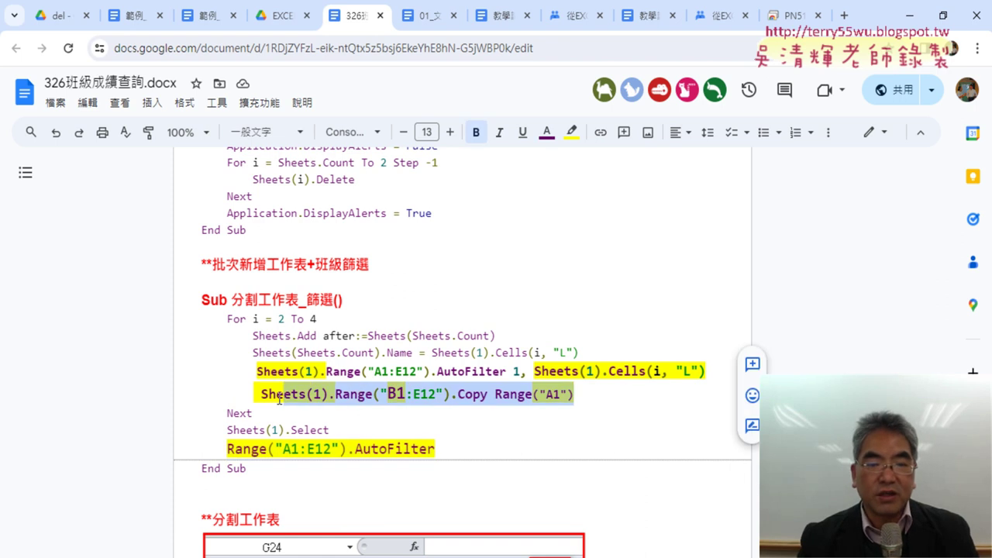
click(397, 371)
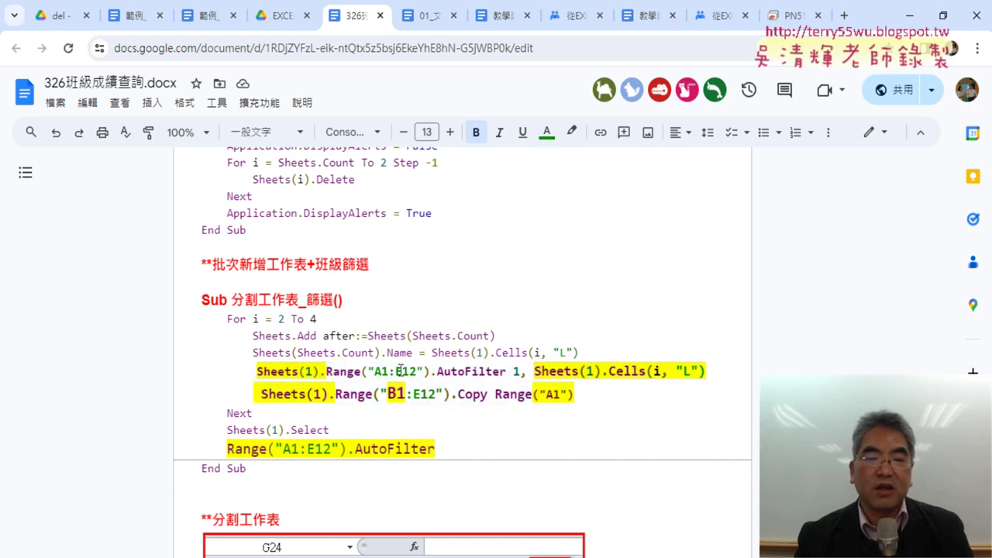
drag(588, 394, 148, 378)
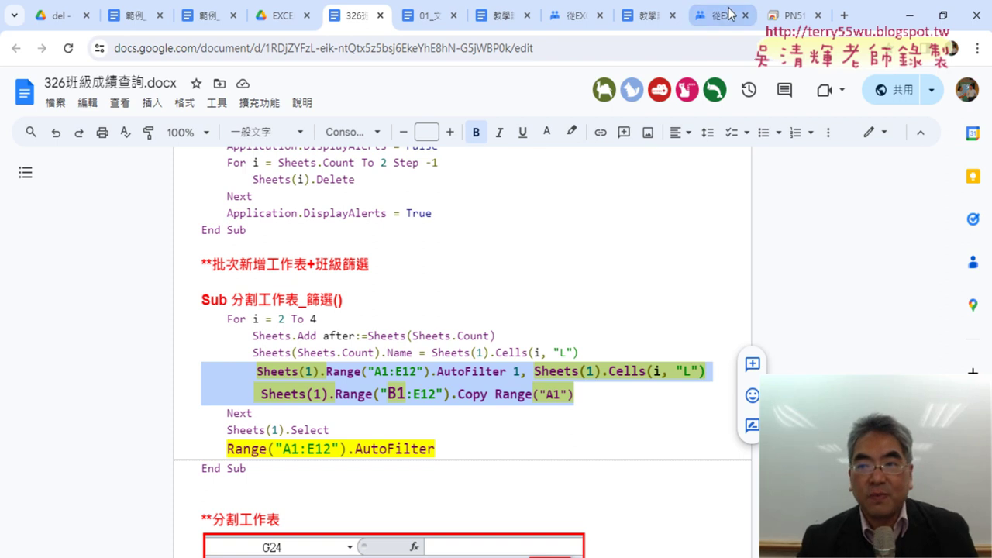
Step: Check the 批次新增工作表 and 批次刪除工作表 macro names in the VBA editor, then return to Excel
click(901, 9)
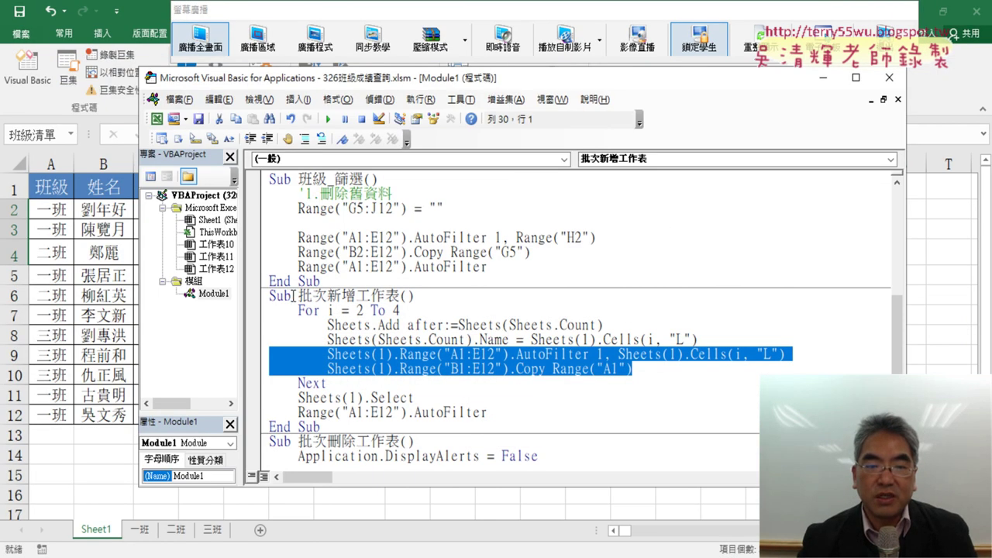
drag(293, 295, 418, 295)
drag(299, 441, 401, 441)
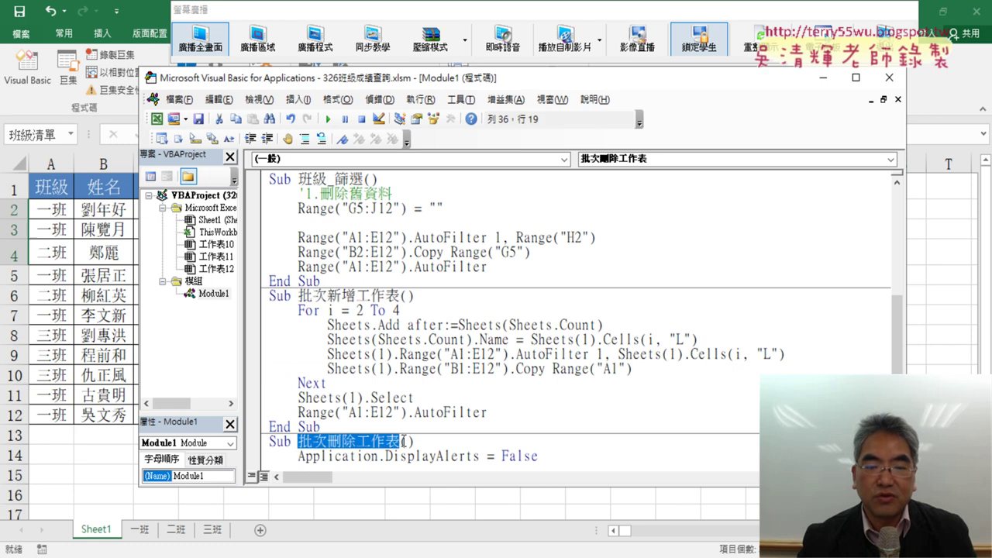
click(97, 320)
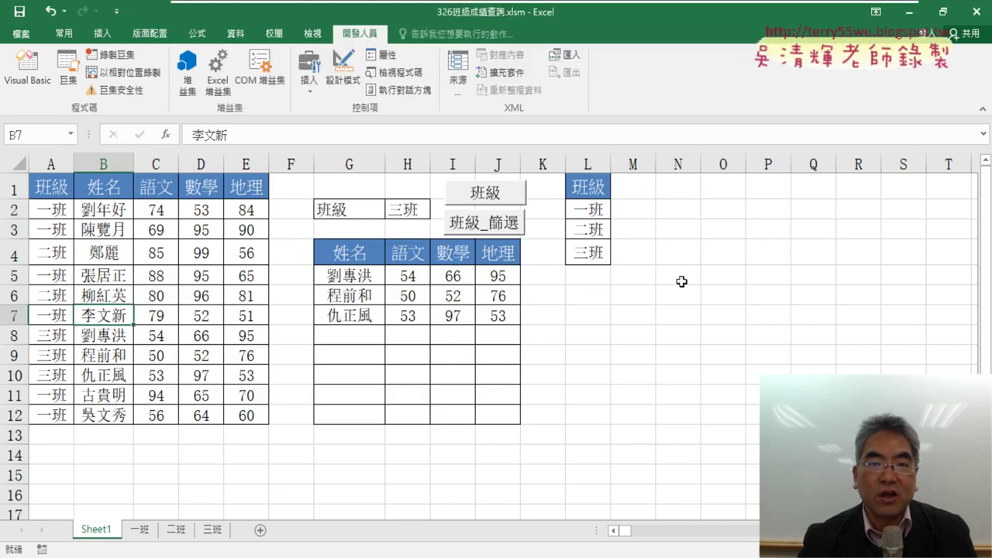
Step: Insert a push button spanning about N1:P2 that runs the 批次新增工作表 macro
click(309, 68)
click(307, 129)
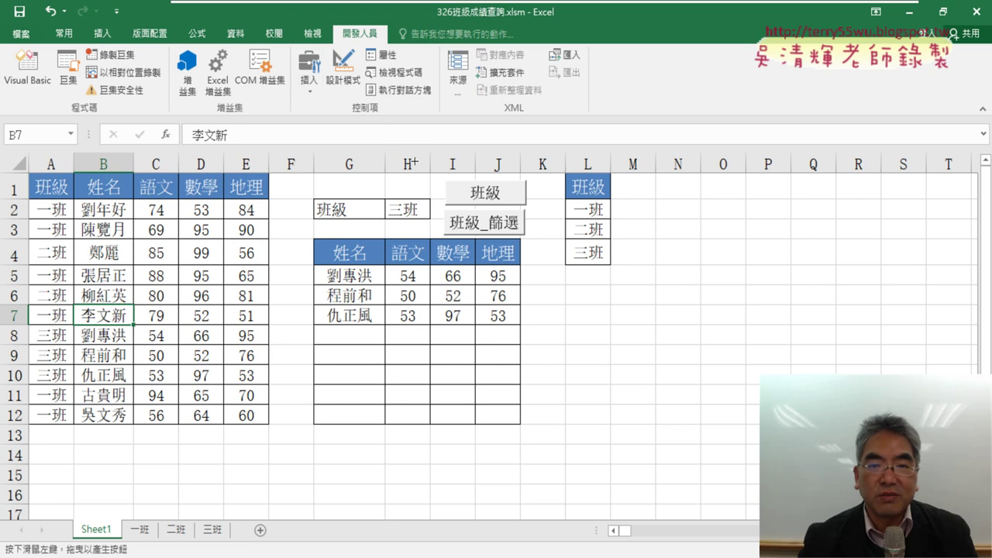
drag(662, 188, 792, 211)
click(557, 192)
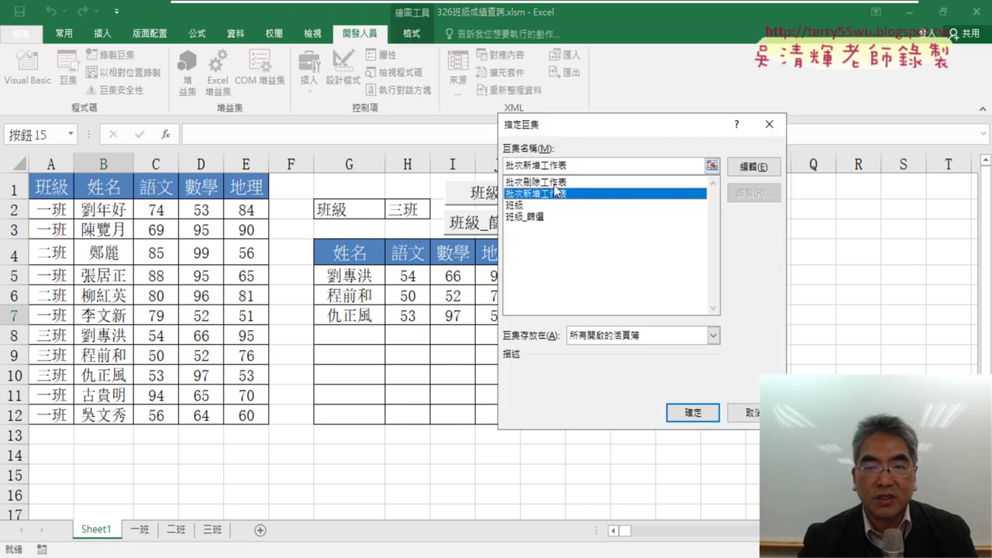
click(693, 412)
Step: Change the new button's caption to 批次新增工作表
click(702, 198)
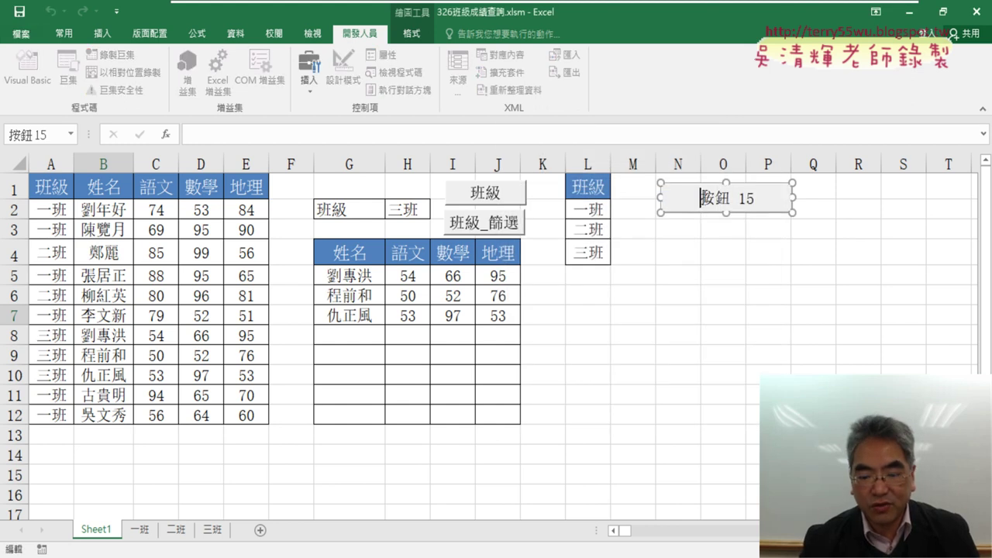
drag(701, 198, 756, 198)
key(BackSpace)
text(批次新增工作表)
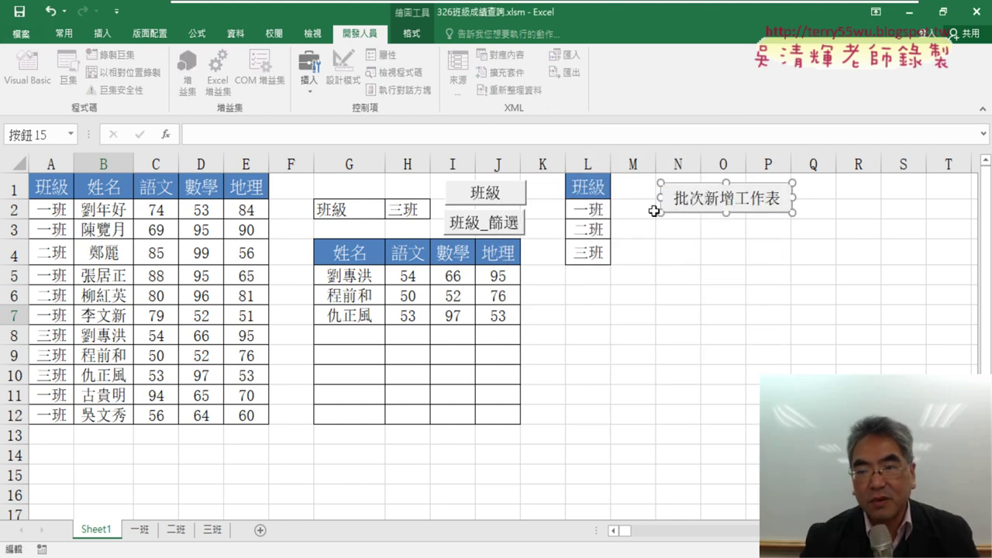
click(674, 259)
Step: Paste a copy of the 批次新增工作表 button at cell N3
right_click(690, 205)
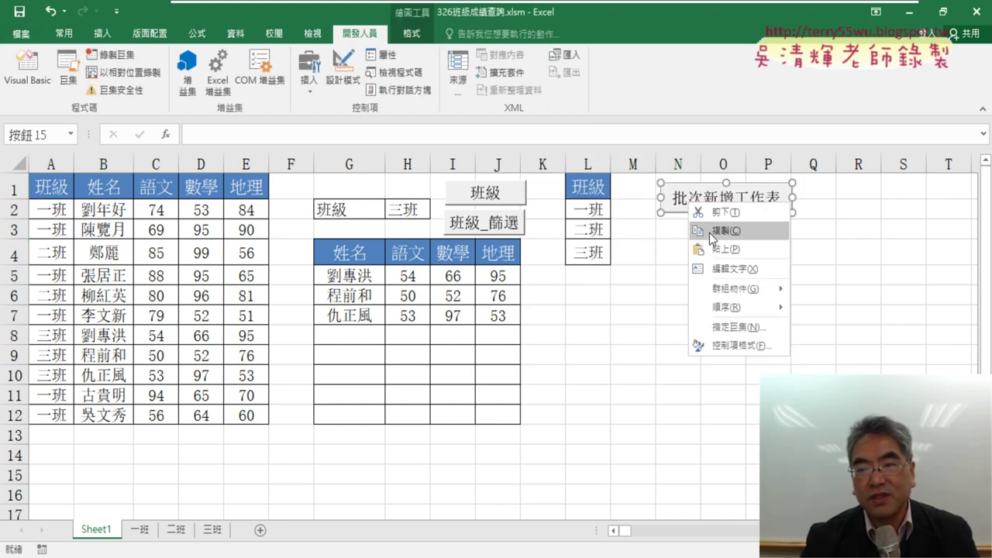
click(709, 230)
click(665, 231)
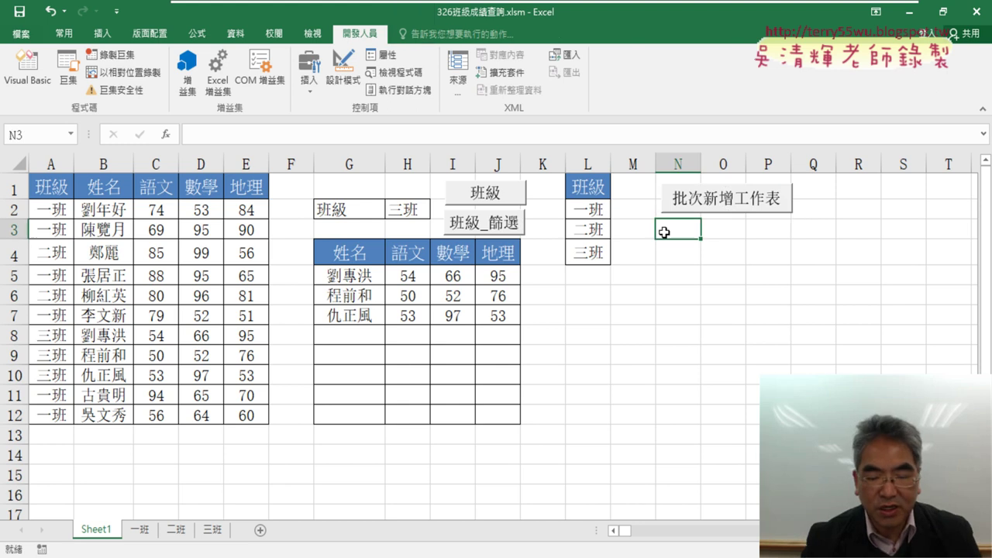
key(ctrl+v)
Step: Assign the 批次刪除工作表 macro to the pasted button
right_click(743, 229)
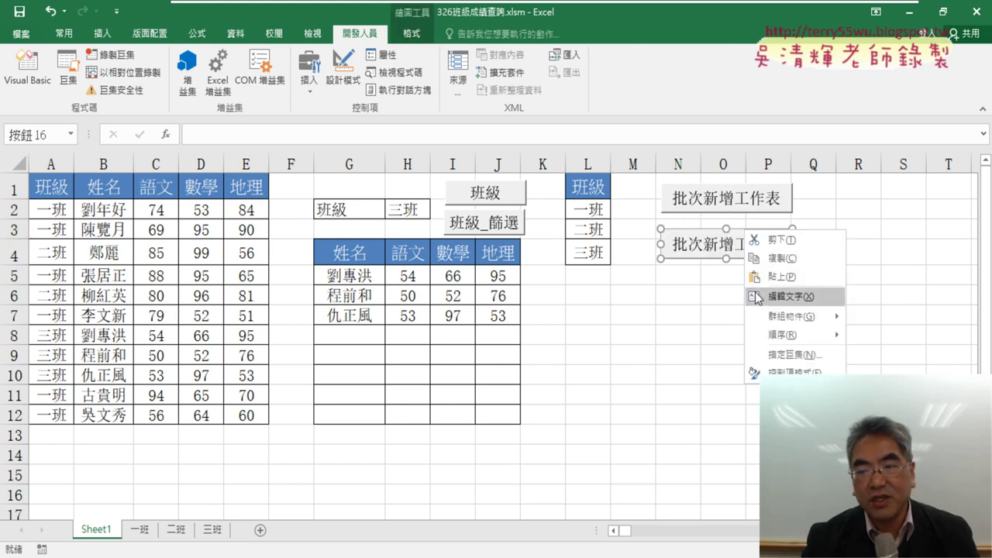
click(794, 355)
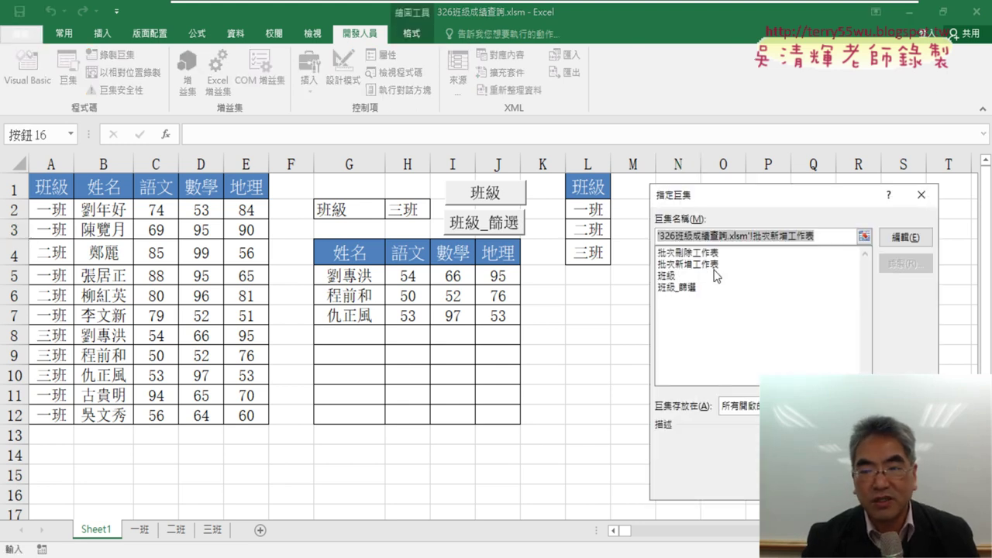
click(697, 253)
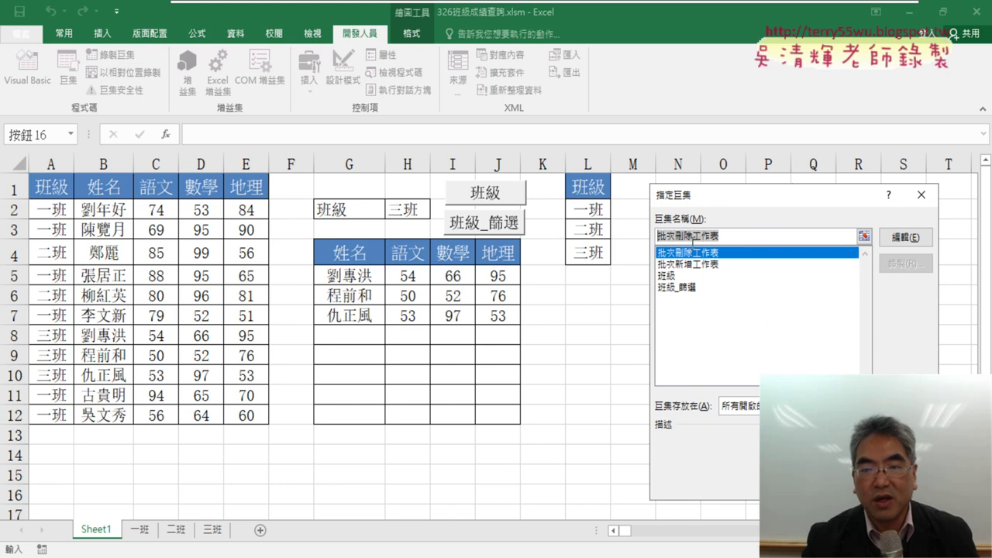
right_click(701, 236)
click(748, 279)
double_click(701, 252)
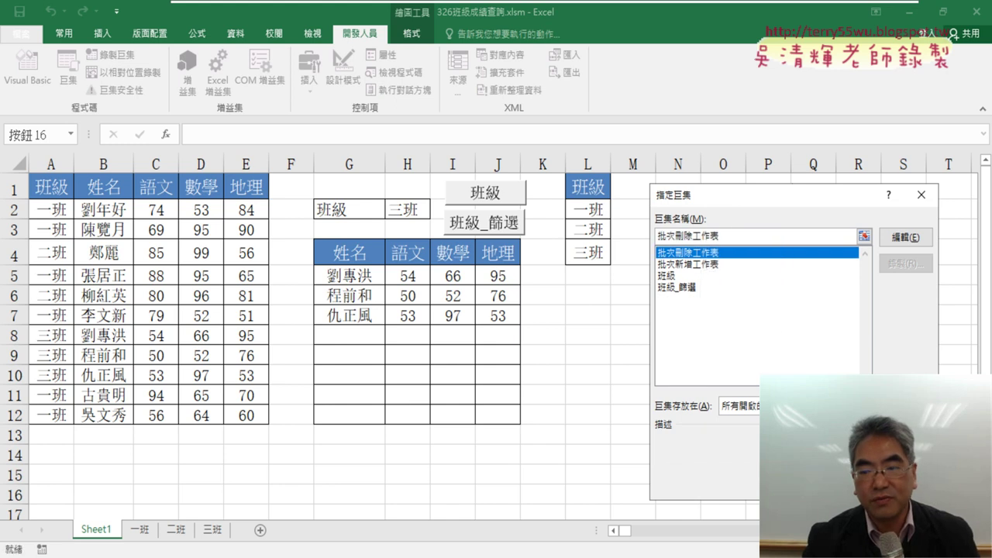
Step: Relabel the copied button 批次刪除工作表
click(673, 243)
key(Delete)
key(Delete)
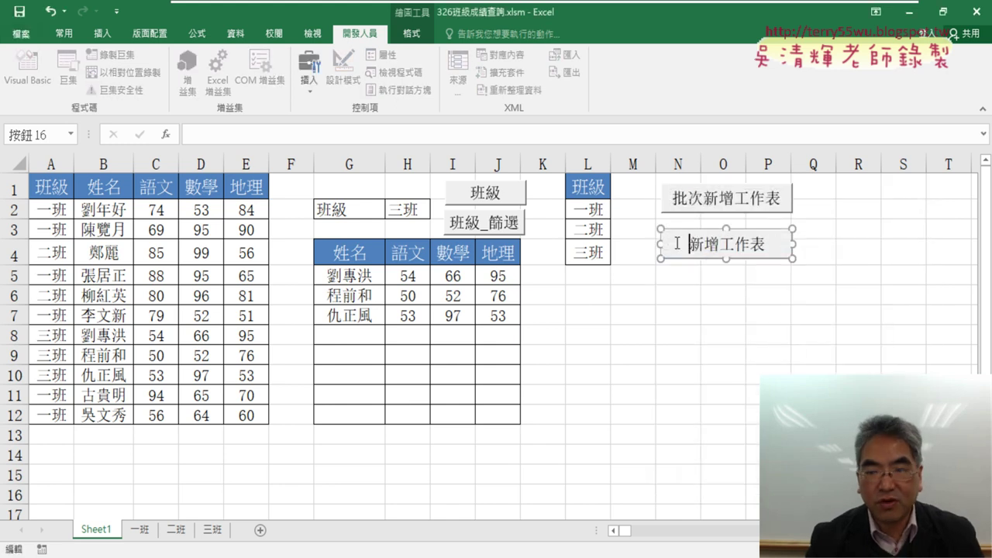
key(Delete)
key(Delete)
key(Delete)
text(批次刪除工作表)
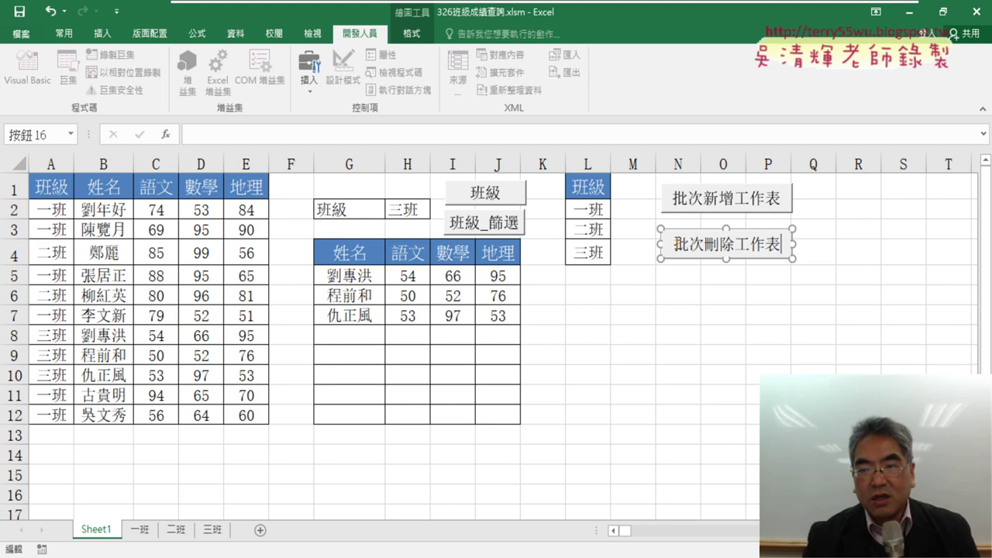
click(724, 314)
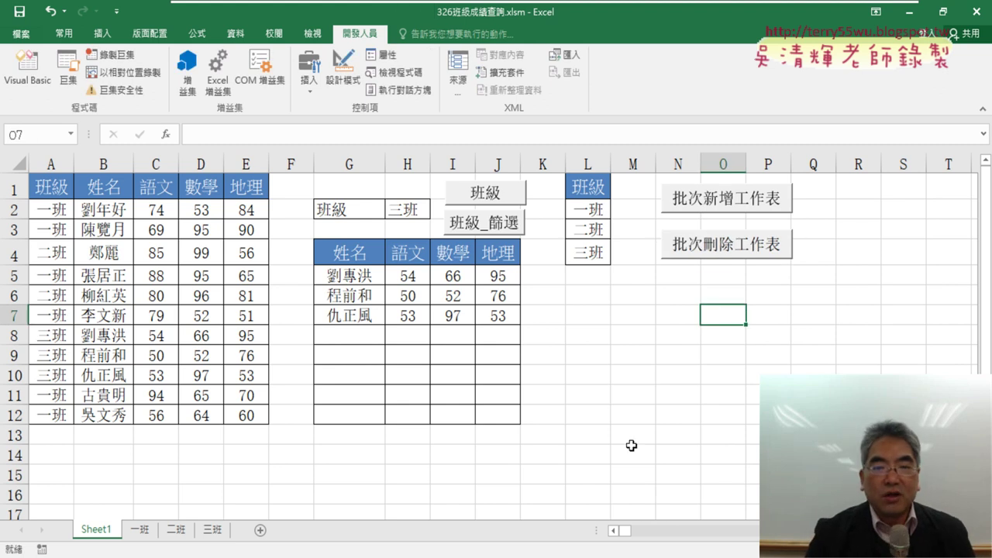
Step: Run 批次刪除工作表 then 批次新增工作表, and check the regenerated 一班, 二班, 三班 sheets
click(728, 256)
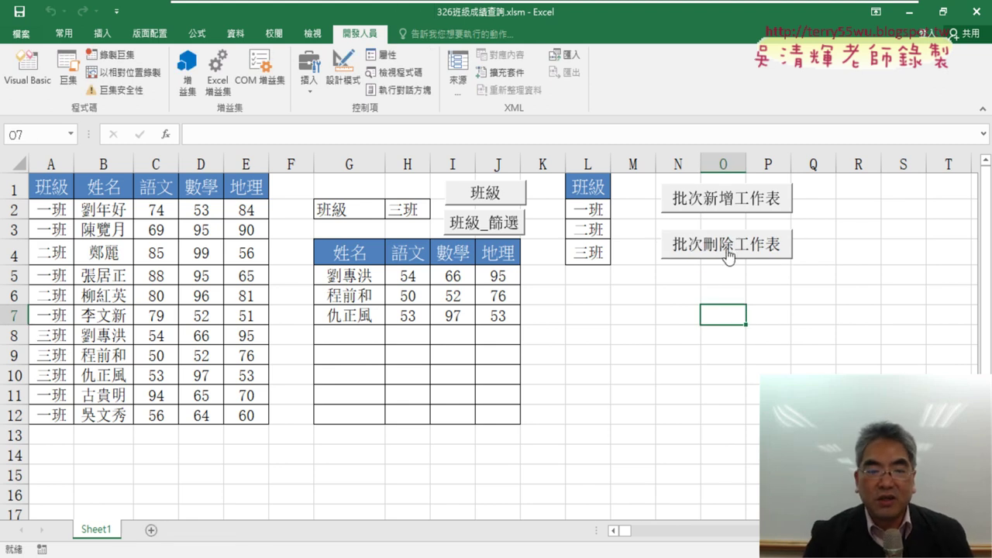
click(708, 210)
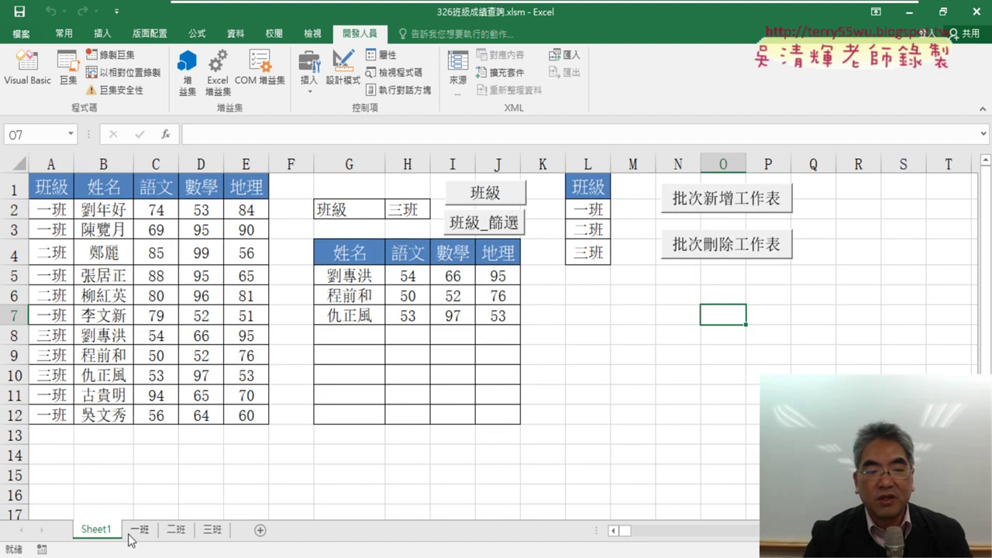
click(138, 535)
click(175, 533)
click(210, 532)
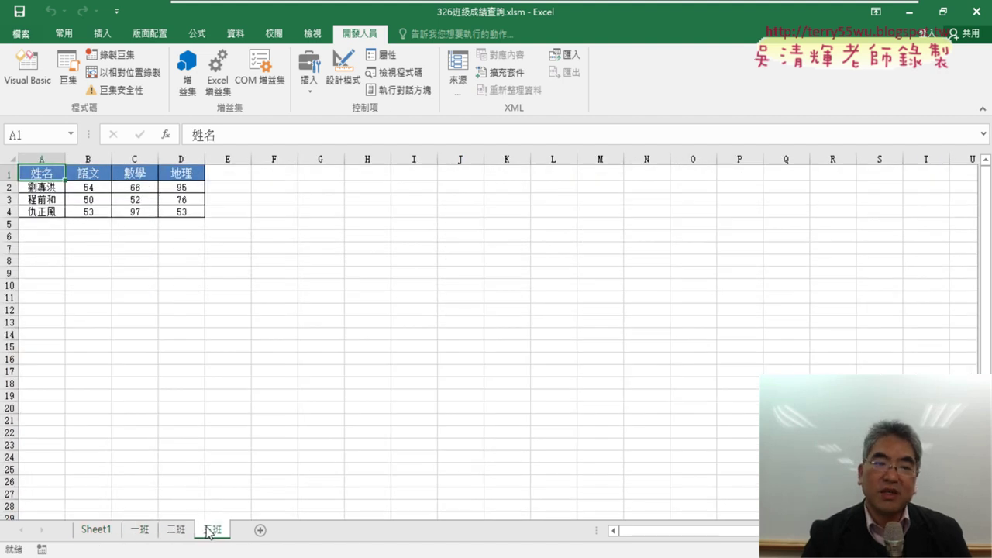
click(99, 535)
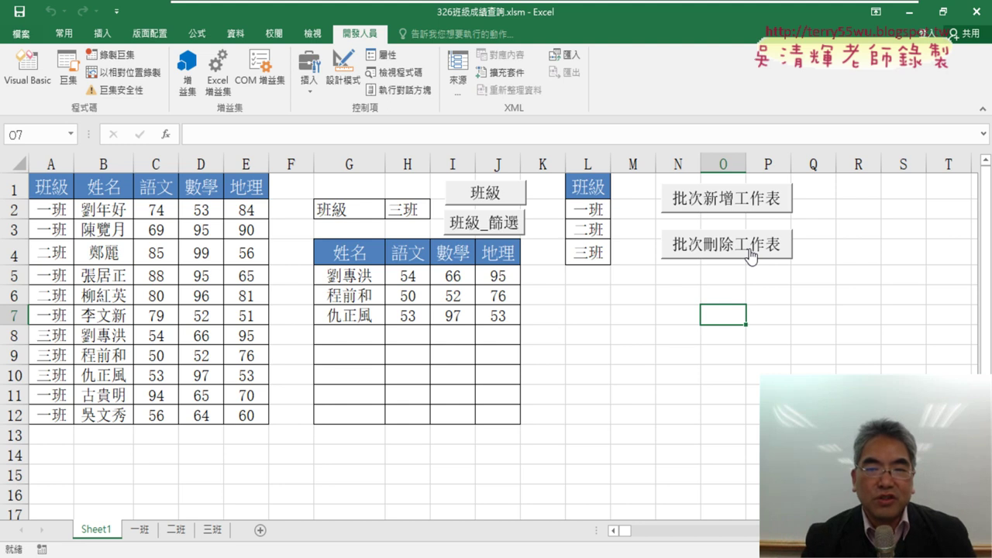
Step: Open 臺北市住宅竊盜點位資訊.xlsx from the 01文字與資料函數 folder in File Explorer
key(alt+Tab)
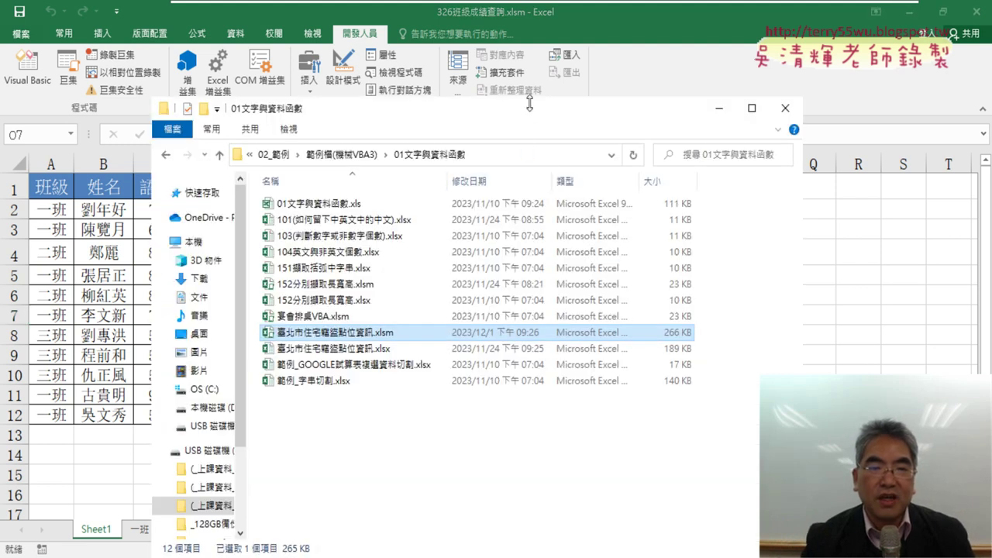
drag(532, 115, 522, 62)
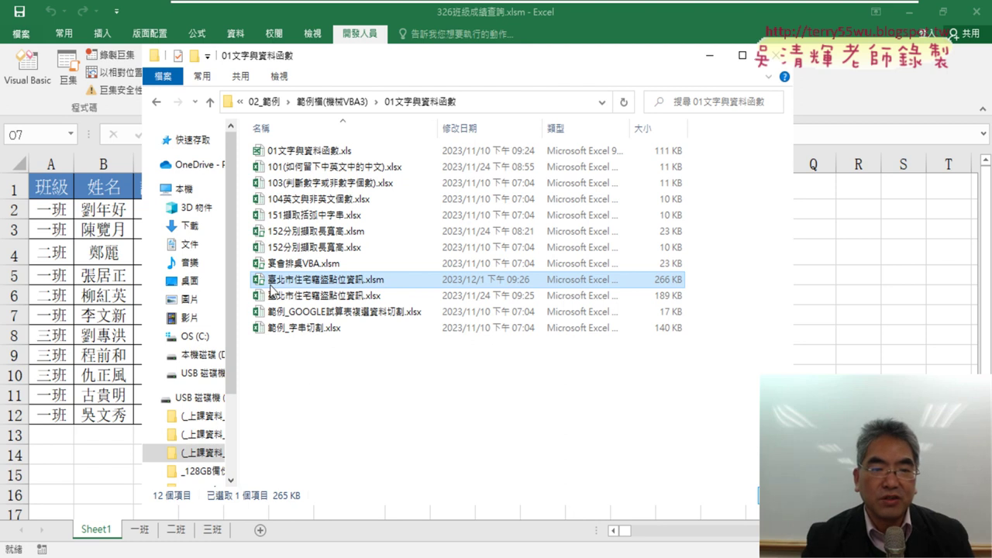
click(333, 298)
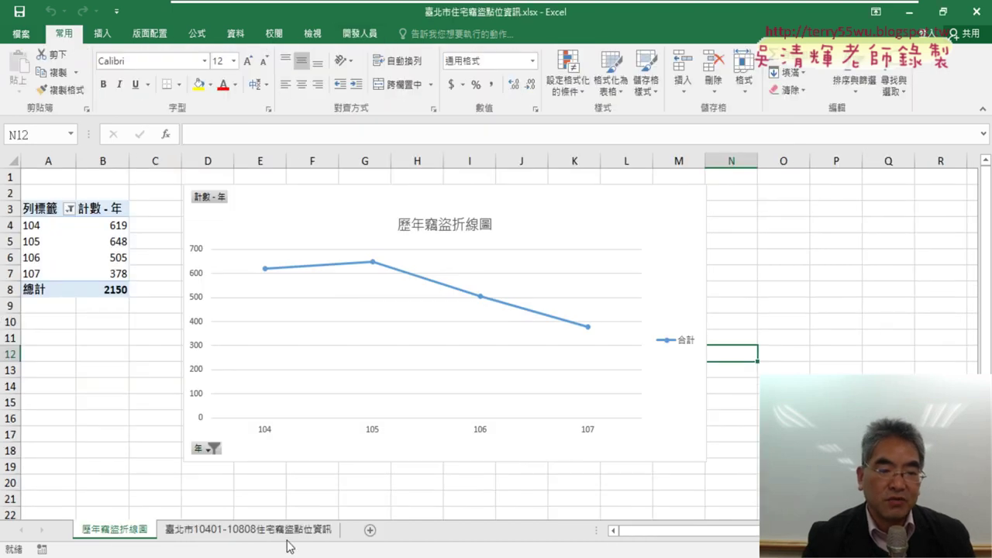
Step: Delete the 歷年竊盜折線圖 chart sheet, then select cell G2 under the 區 heading
click(285, 531)
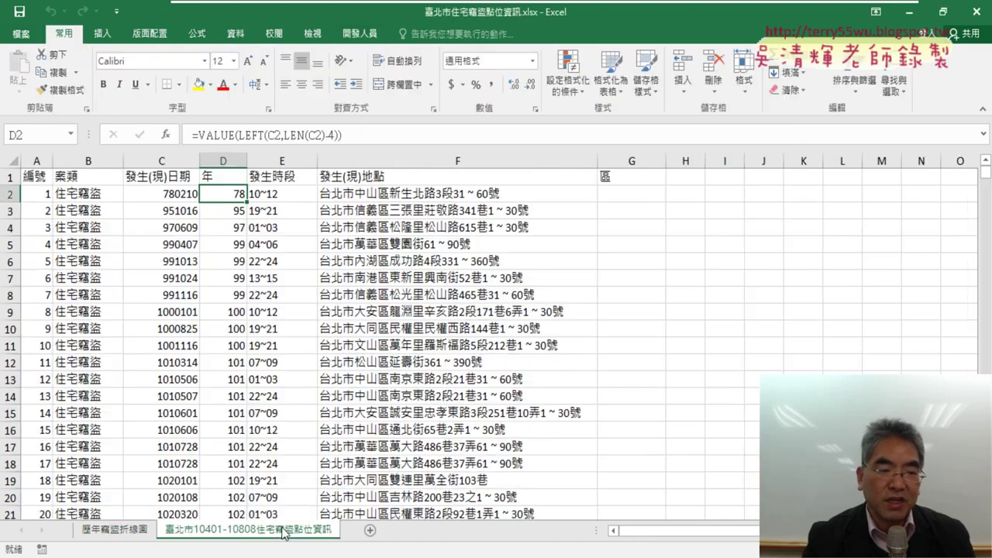
right_click(114, 530)
click(175, 380)
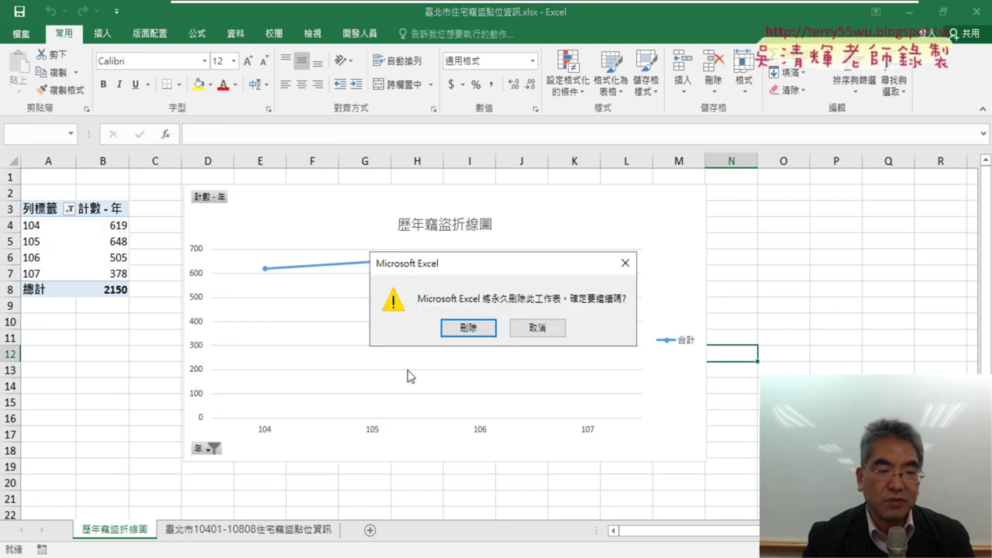
click(474, 334)
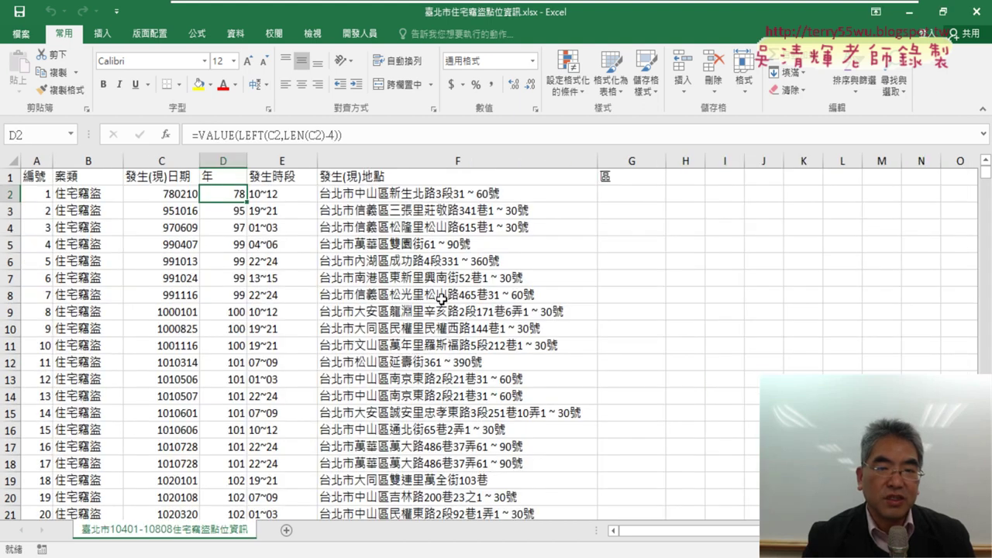
click(648, 194)
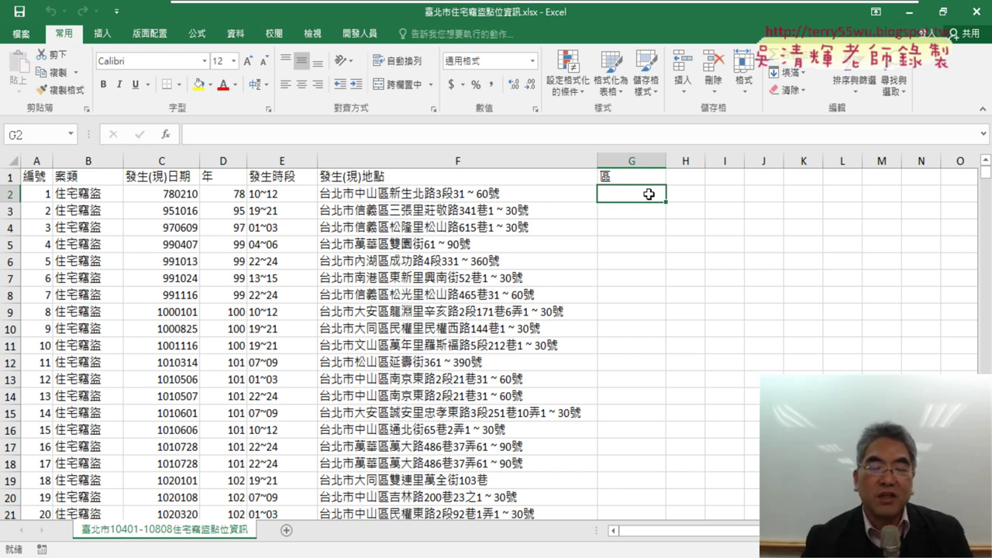
Step: For cell G2, pick the MID function from the 文字 category in Insert Function
click(165, 135)
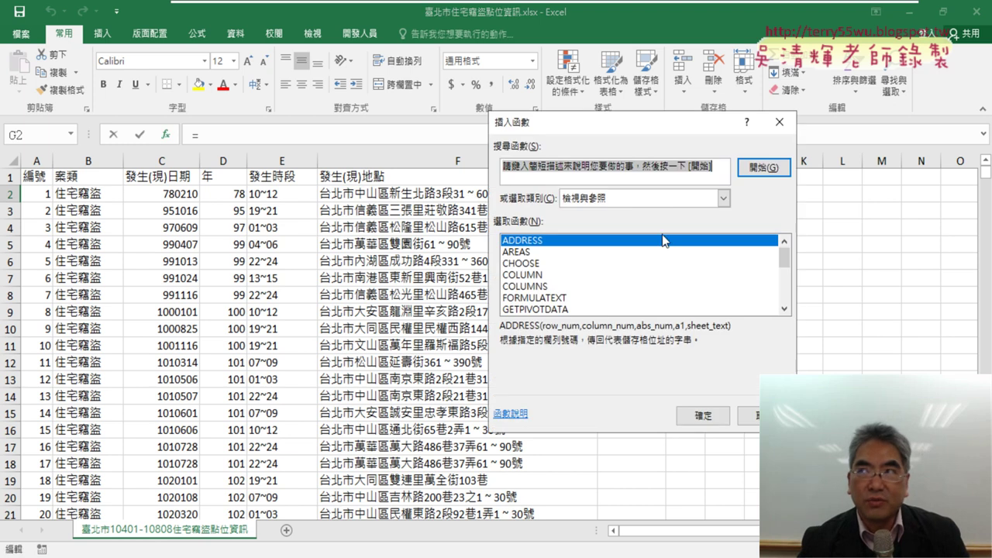
click(722, 198)
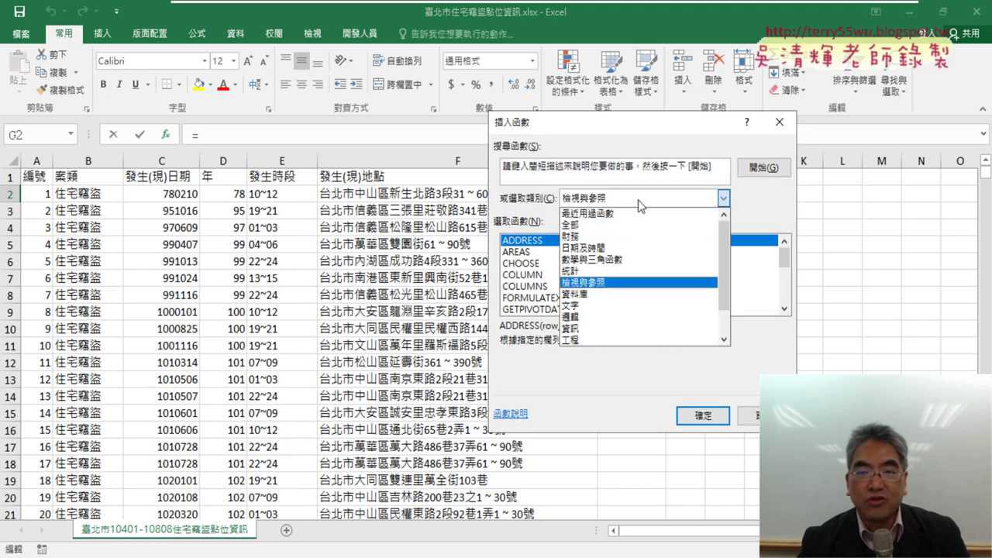
click(639, 124)
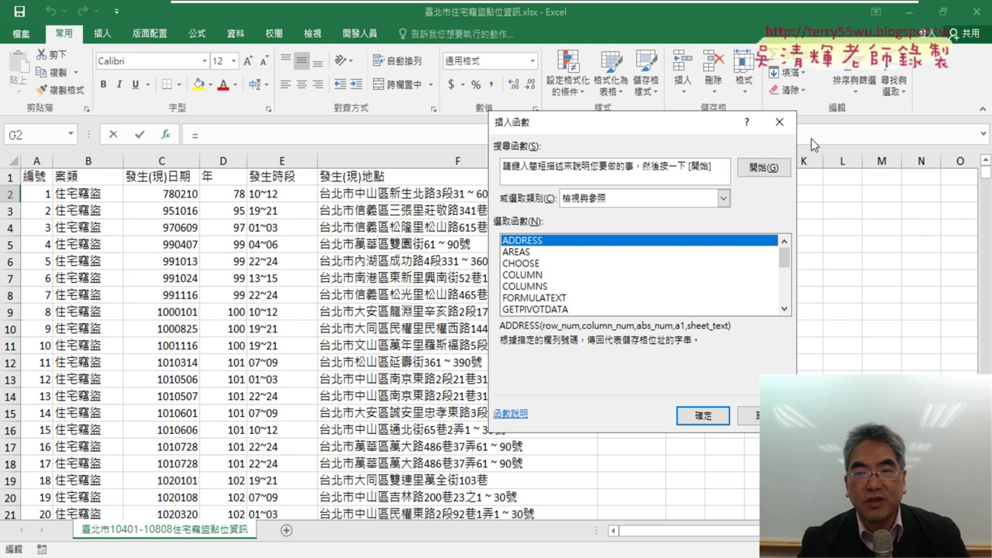
click(779, 122)
click(632, 161)
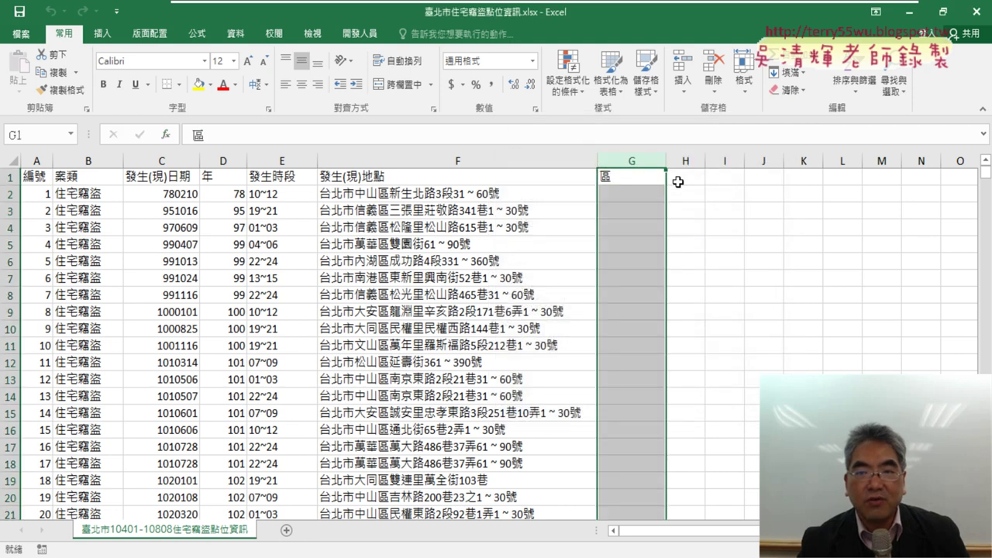
click(631, 178)
click(645, 193)
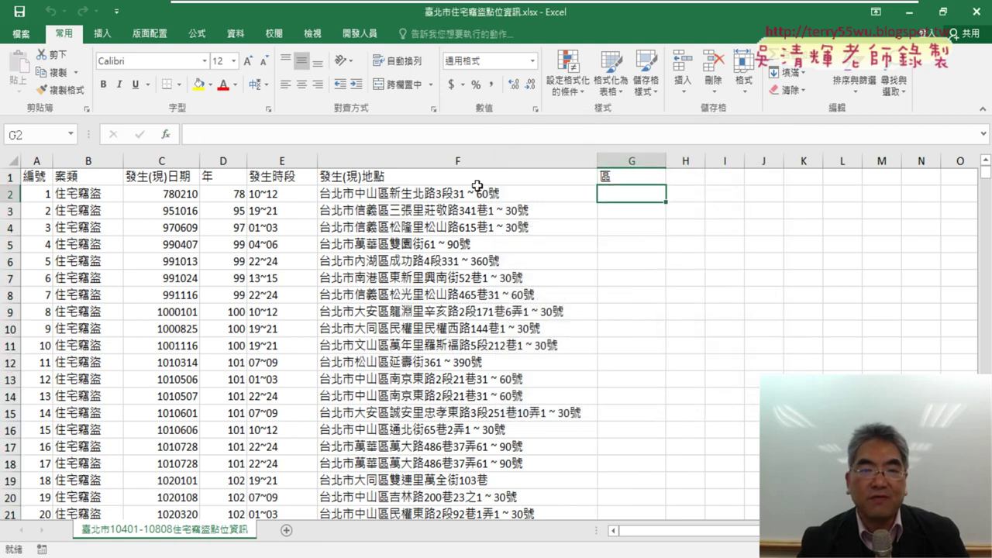
click(173, 135)
click(723, 198)
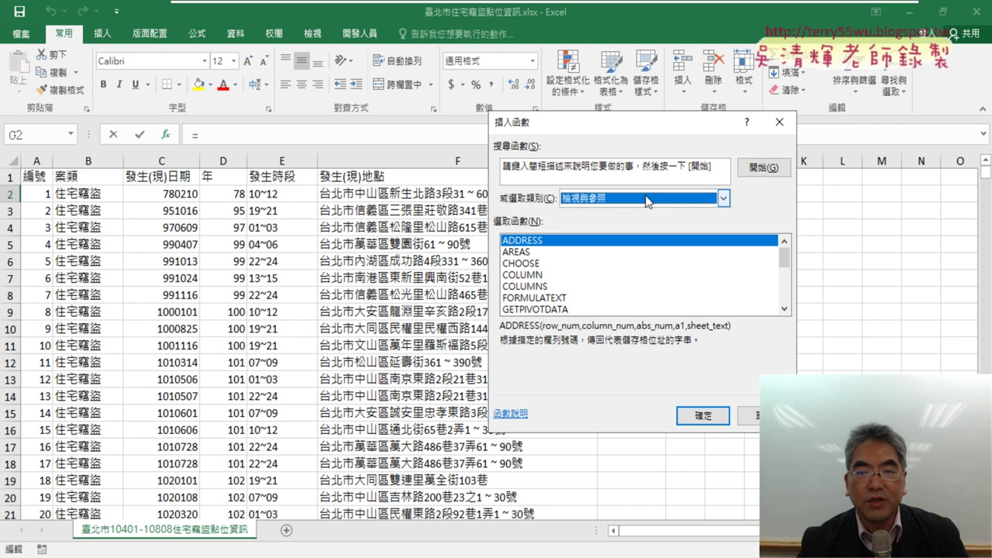
click(617, 296)
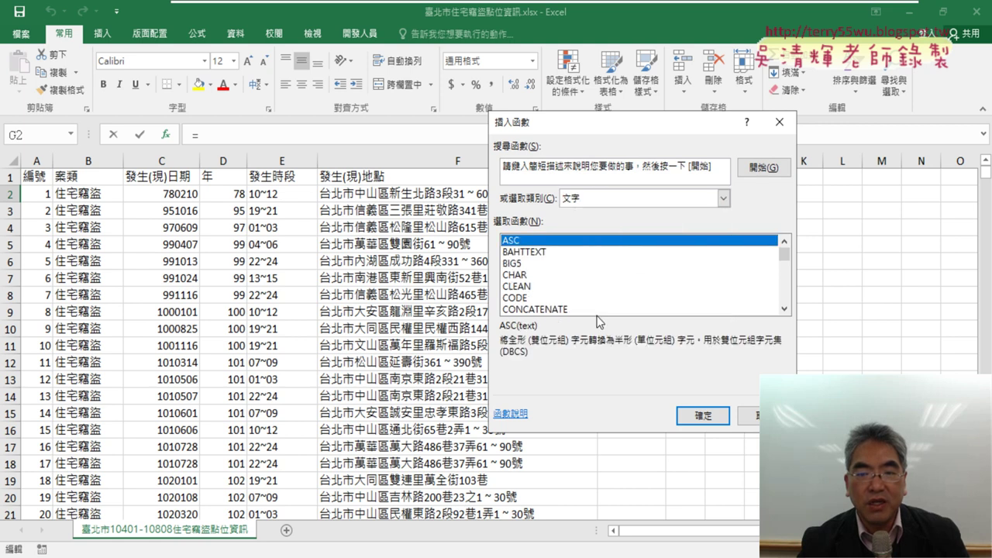
click(639, 299)
key(m)
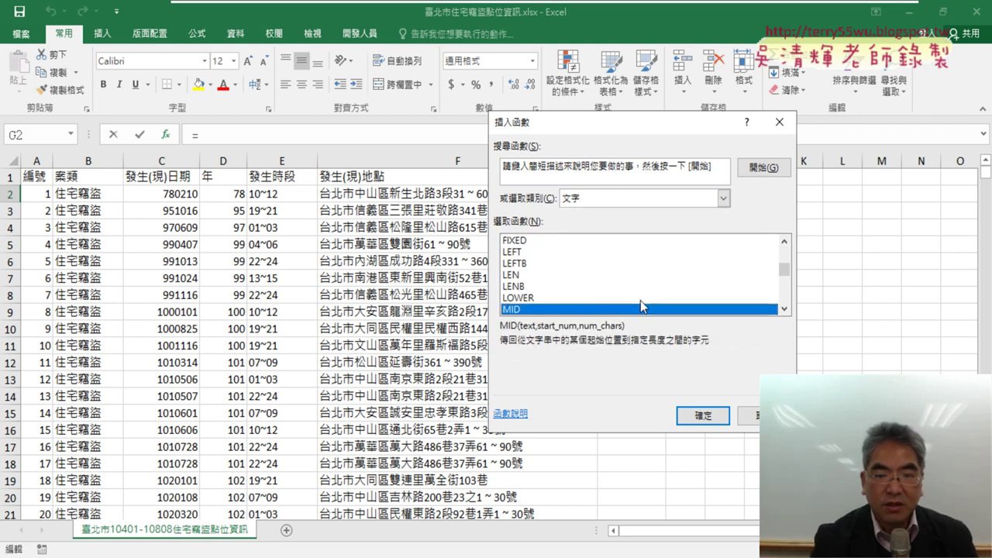
double_click(697, 309)
Step: Set MID's arguments to Text F2, Start_num 4, Num_chars 3, giving =MID(F2,4,3)
drag(498, 155, 339, 243)
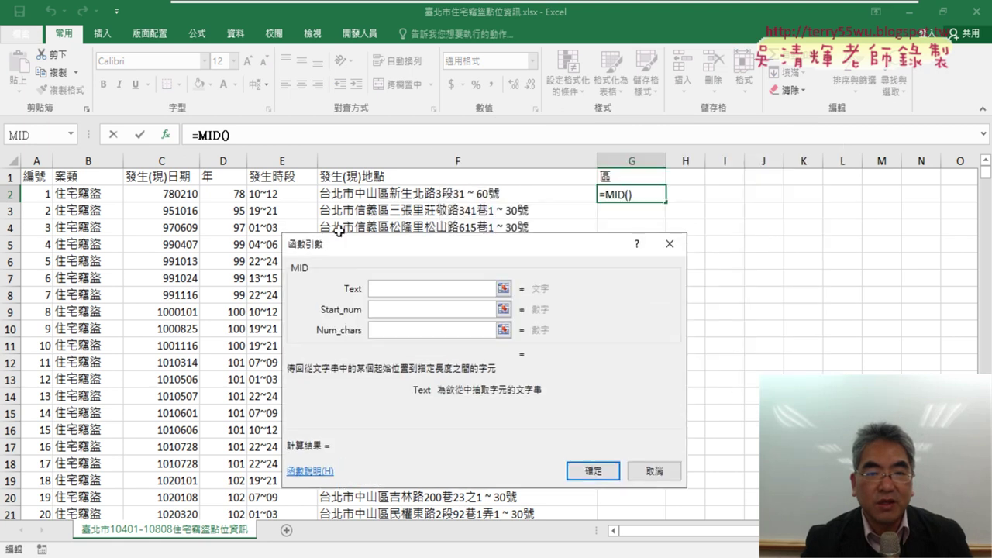
click(387, 195)
click(389, 310)
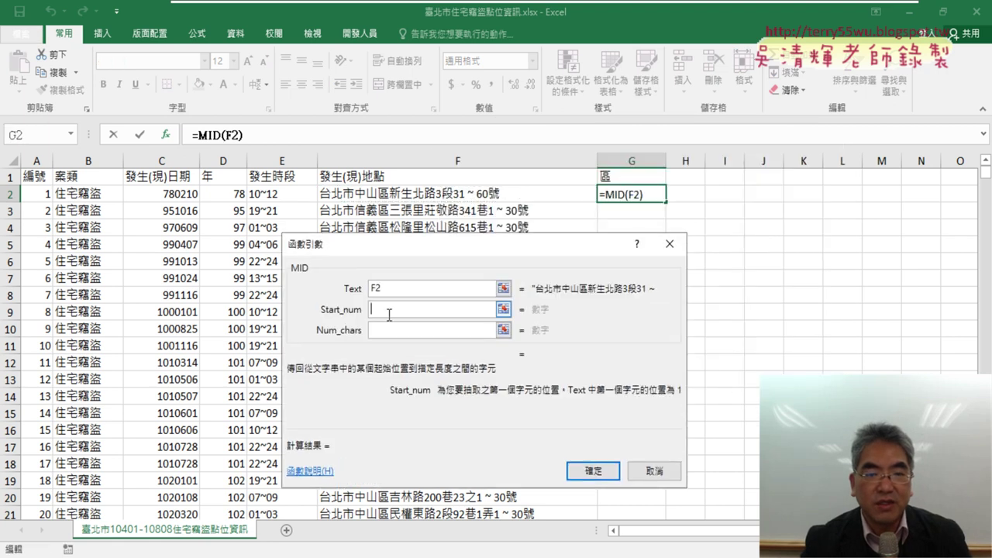
text(4)
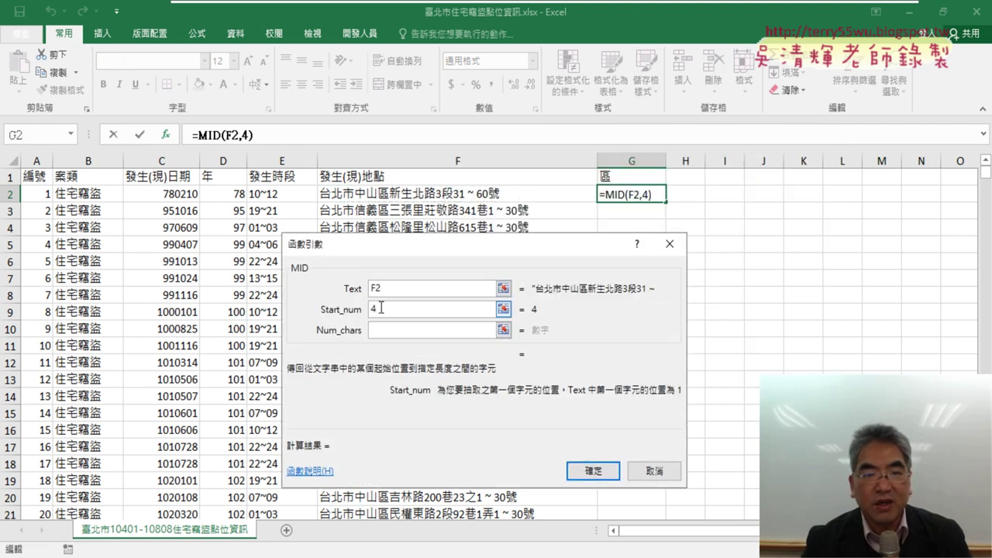
click(389, 331)
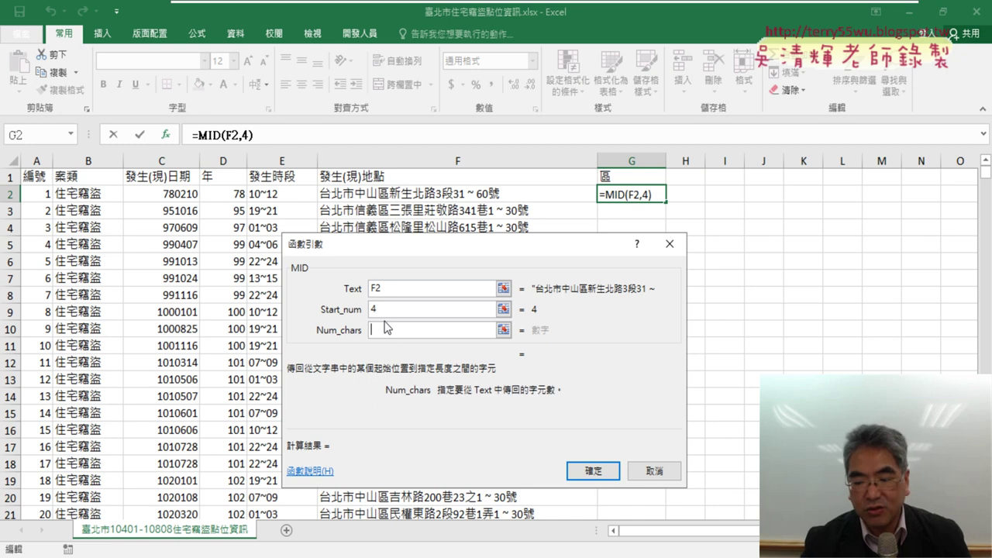
text(3)
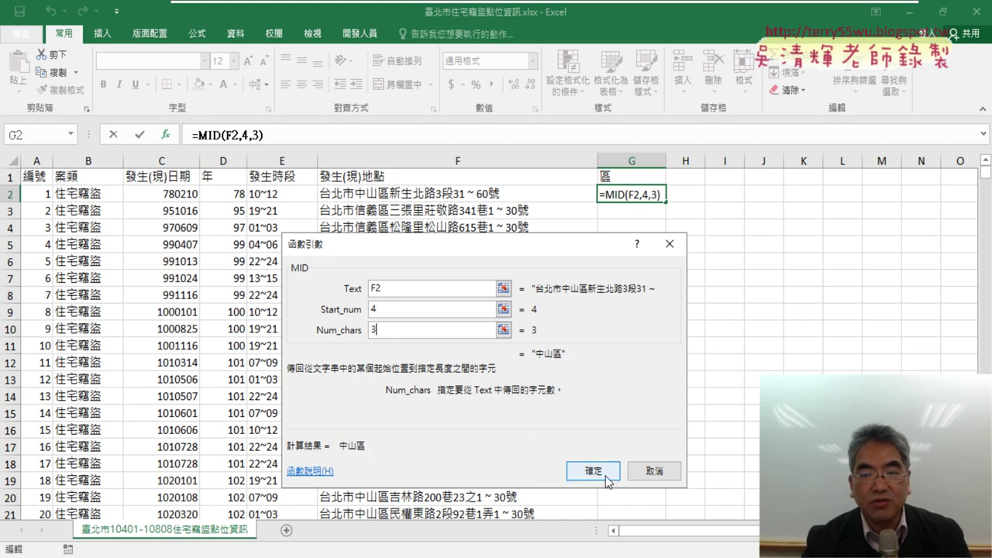
click(593, 471)
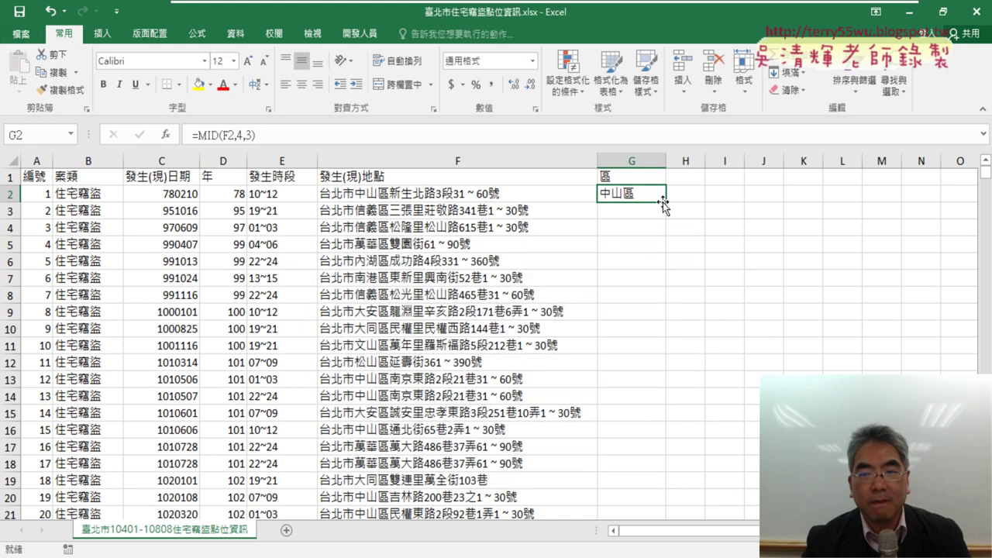
Step: Fill G2's district formula down column G and copy the entire column
double_click(664, 199)
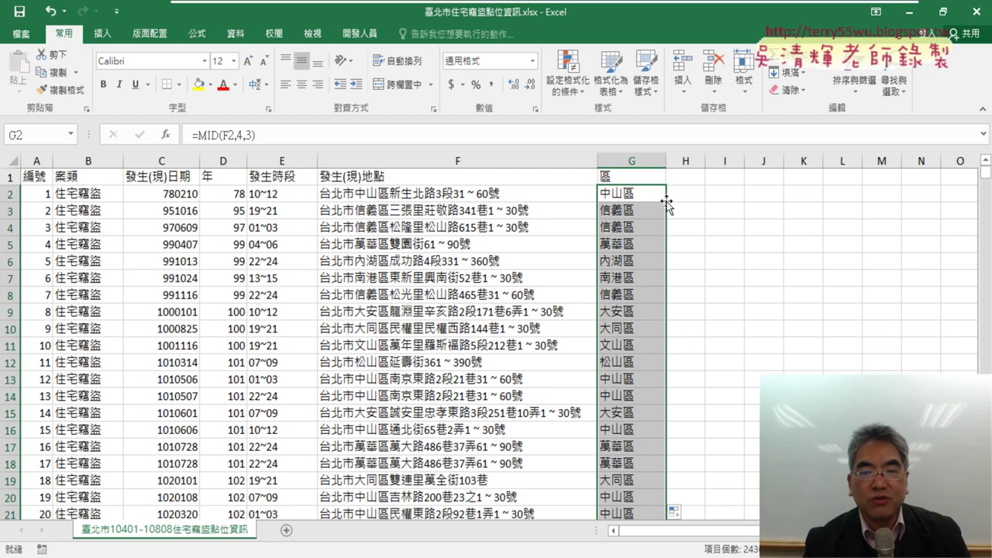
click(648, 160)
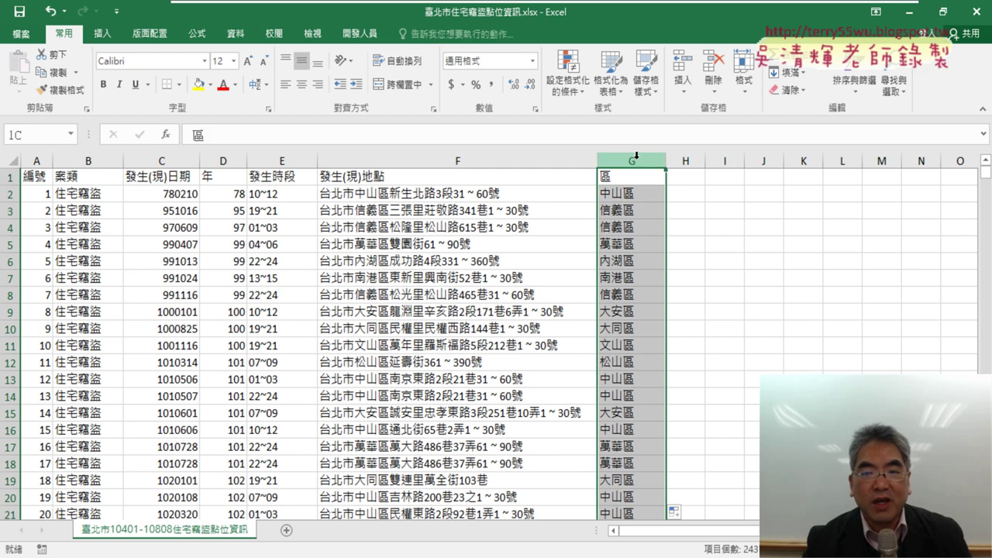
right_click(629, 209)
click(657, 247)
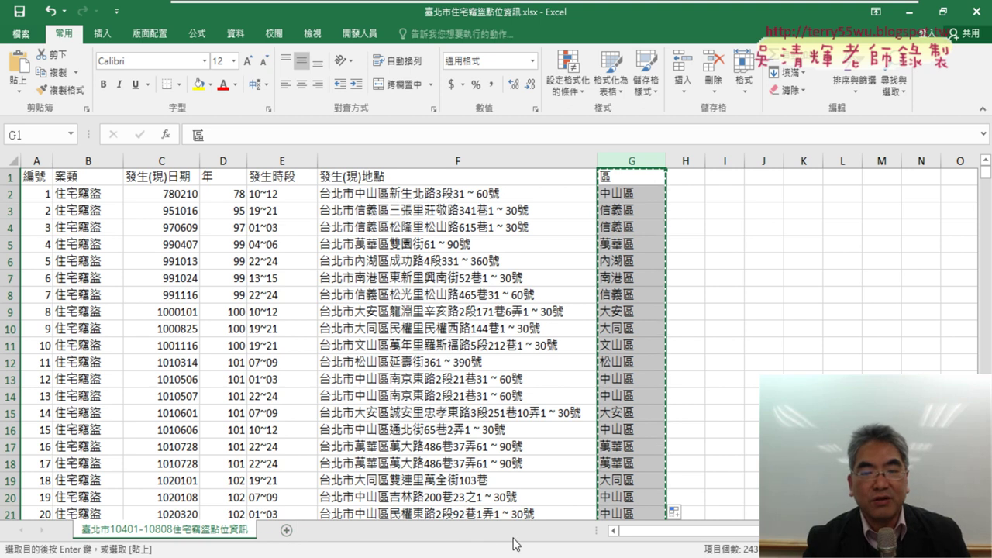
Step: Paste the copied district column into column I from I1, keeping values only
click(730, 178)
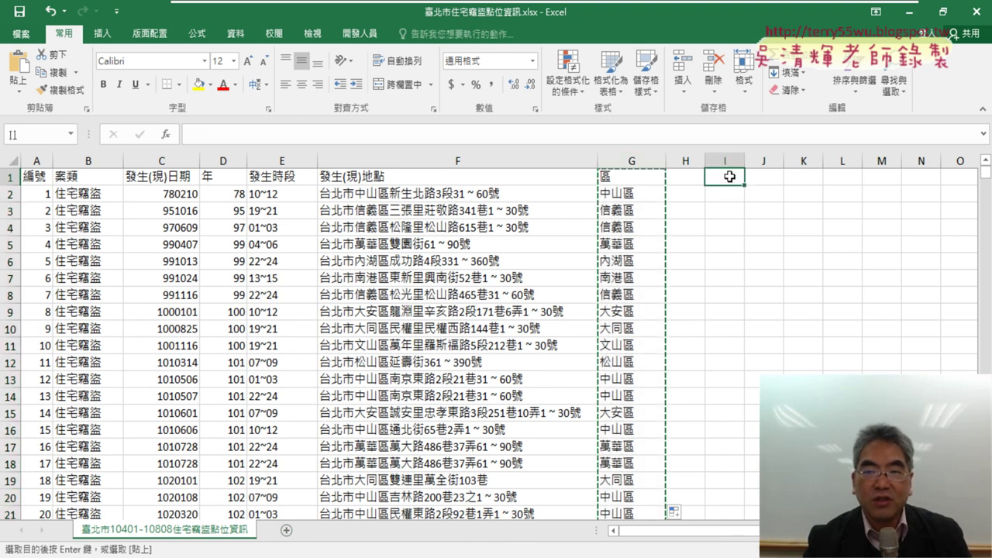
right_click(730, 178)
click(755, 237)
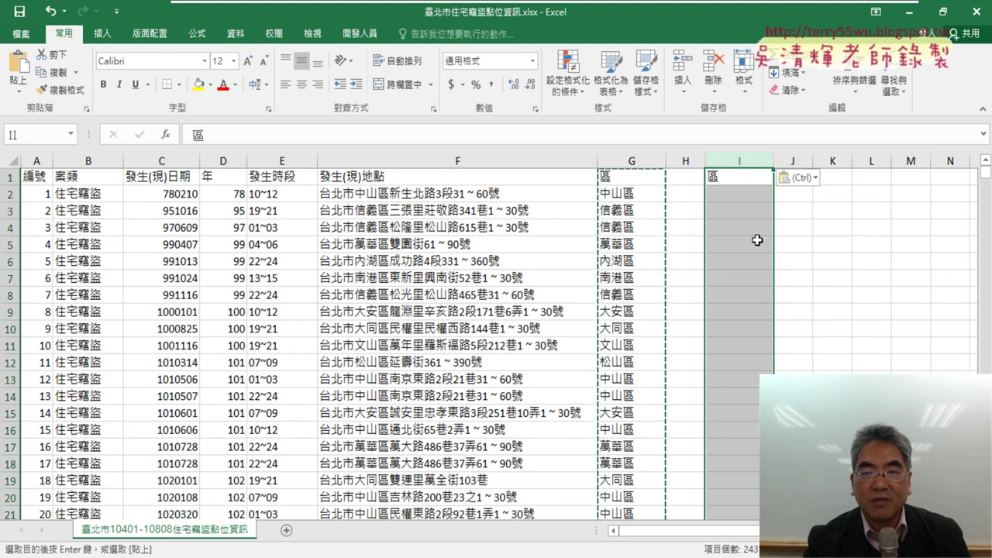
click(801, 186)
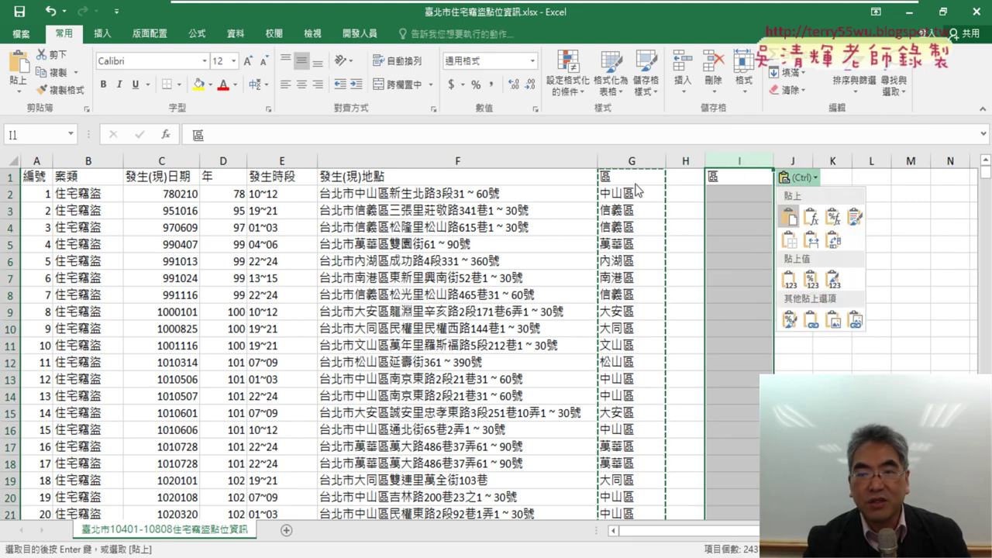
click(789, 281)
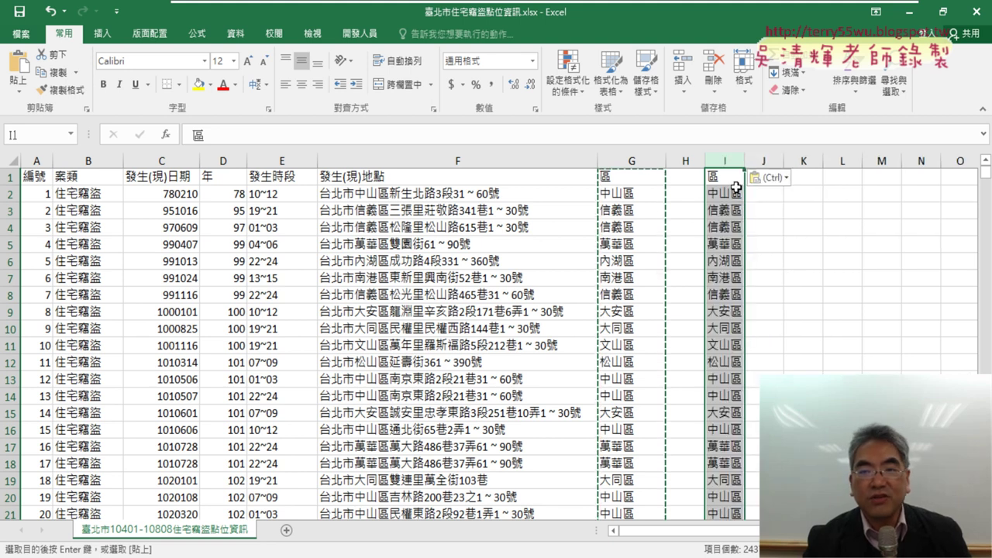
Step: Remove duplicates from column I with headers enabled, leaving 16 unique districts
click(235, 33)
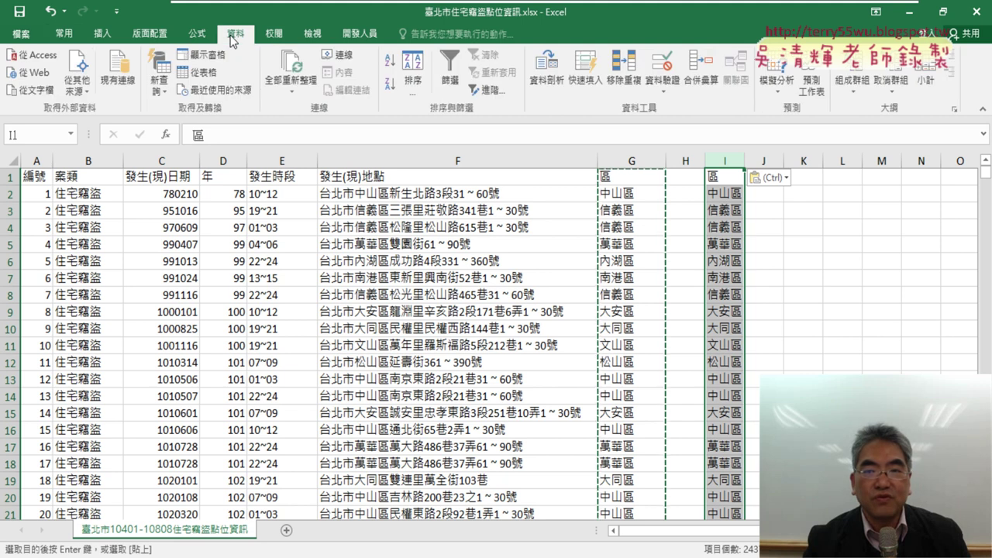
click(624, 68)
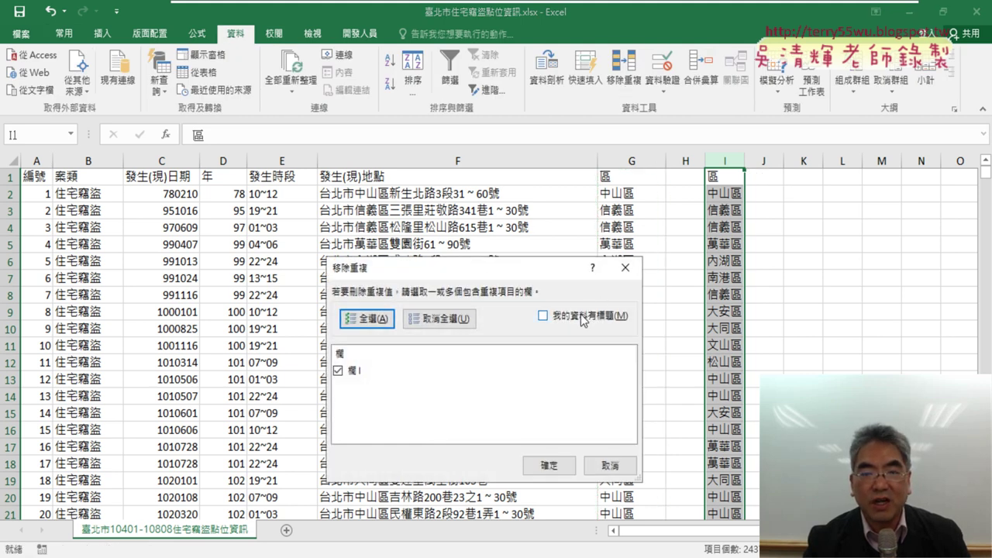
click(583, 317)
click(563, 466)
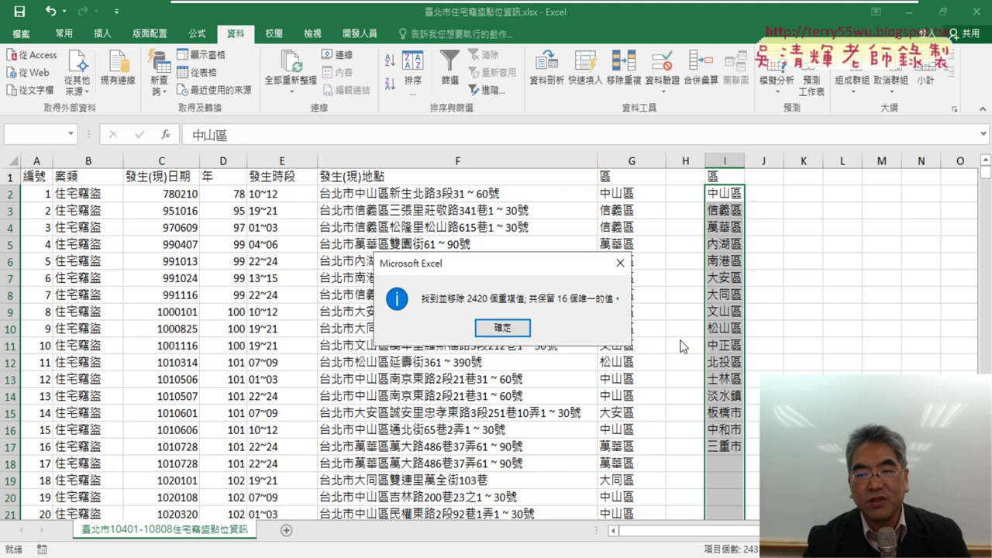
click(504, 327)
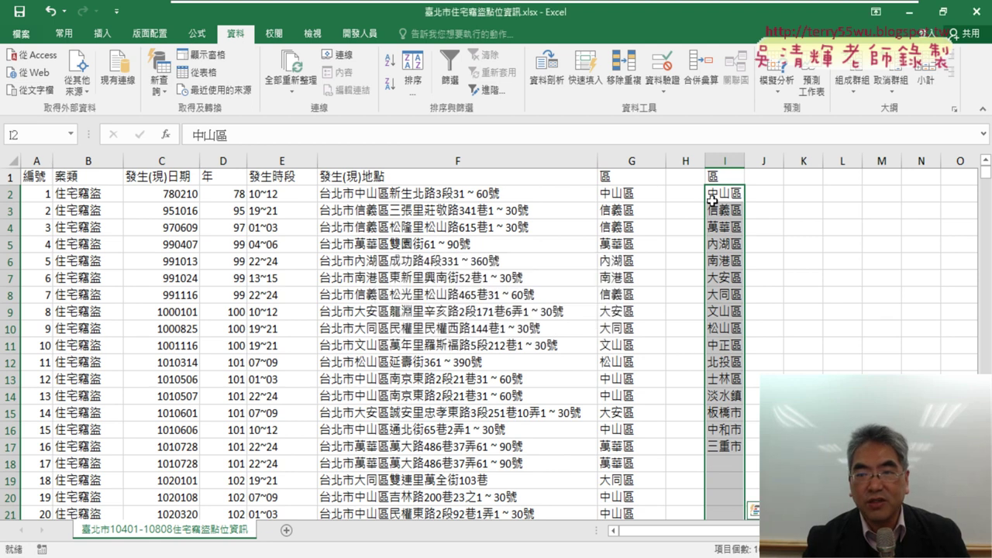
click(727, 162)
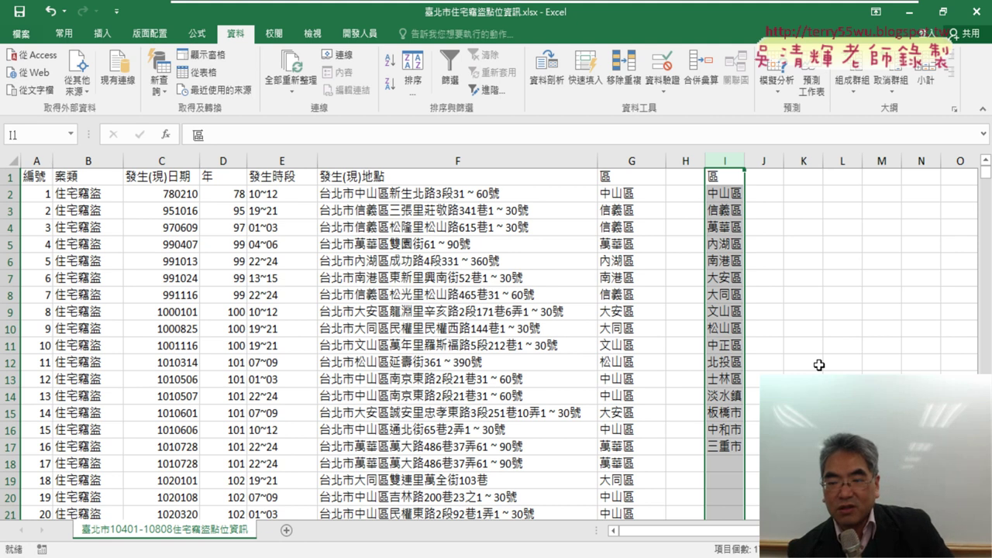
Step: Clear the four non-Taipei entries I14:I17, then select the district list I1:I13
drag(730, 450, 711, 396)
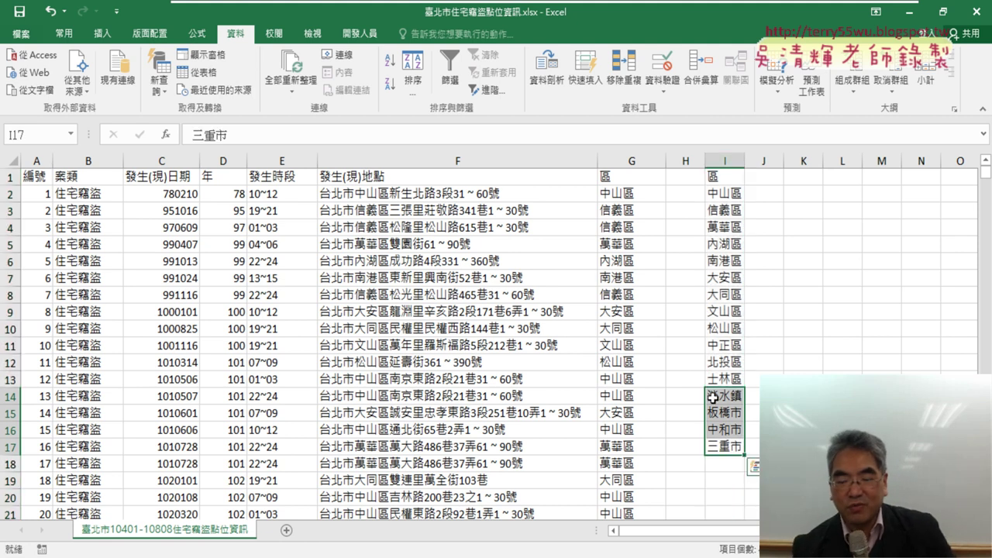
key(Delete)
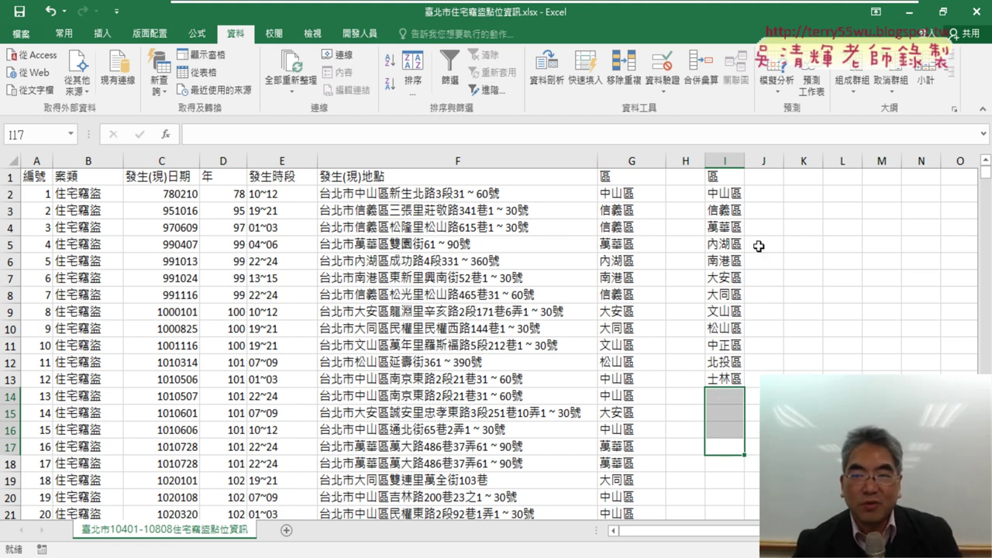
click(724, 160)
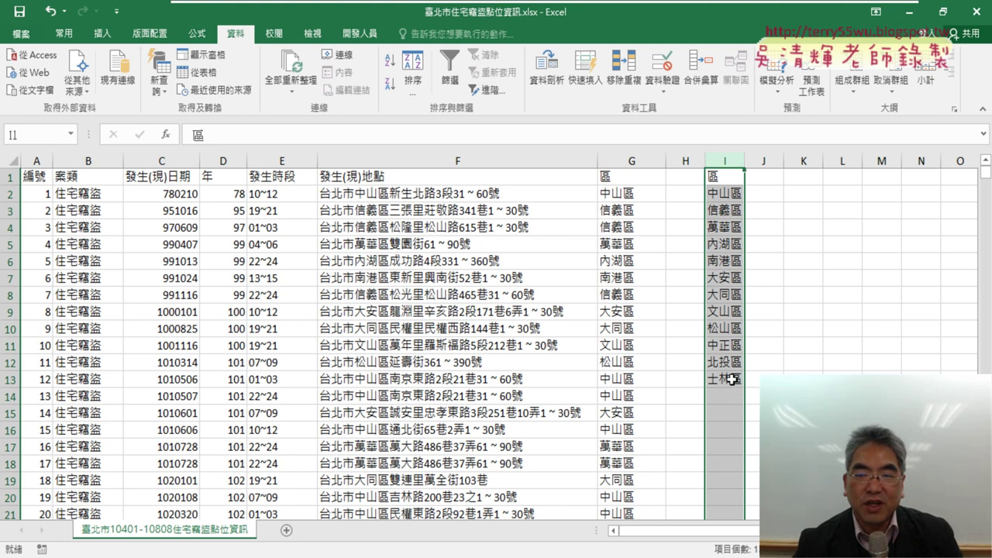
drag(732, 379, 723, 178)
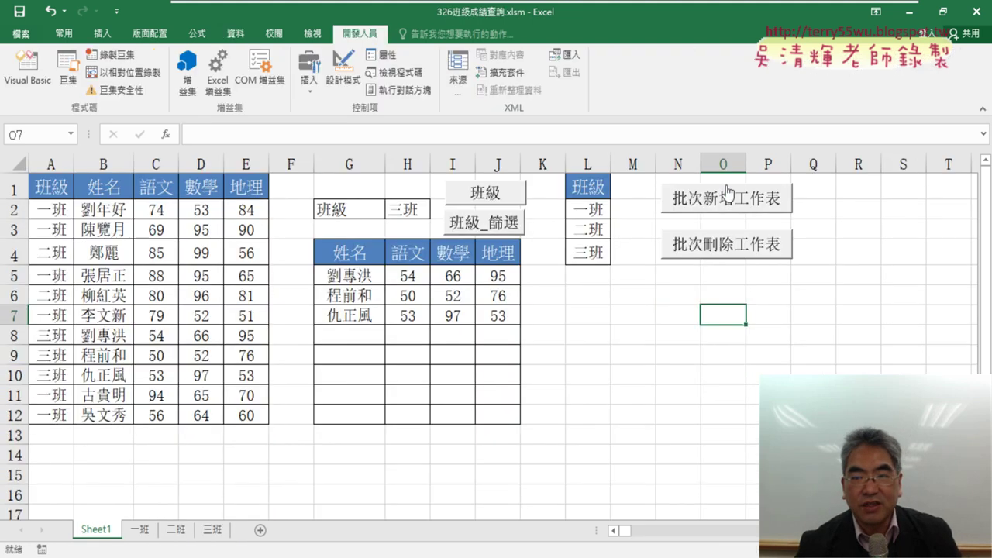
click(723, 253)
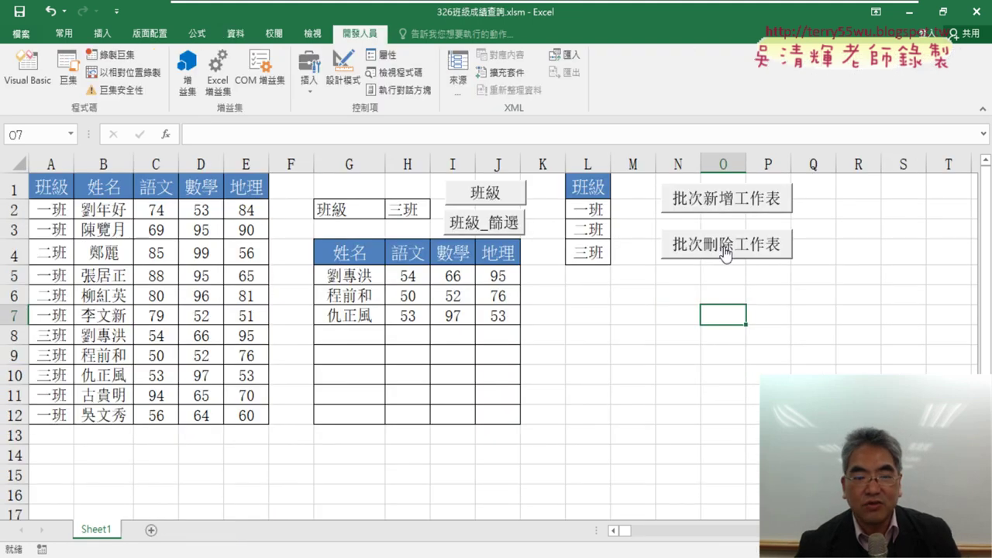
click(723, 199)
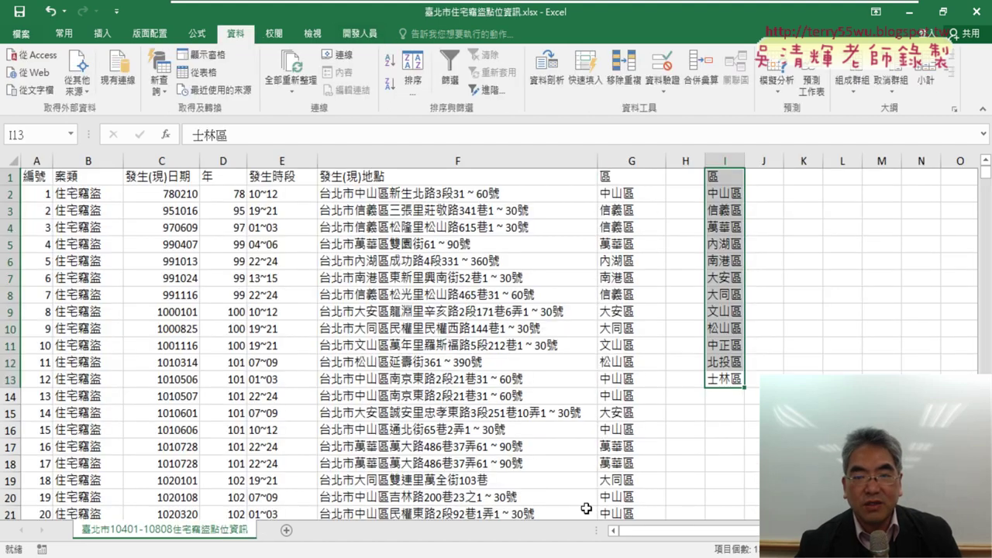
click(725, 158)
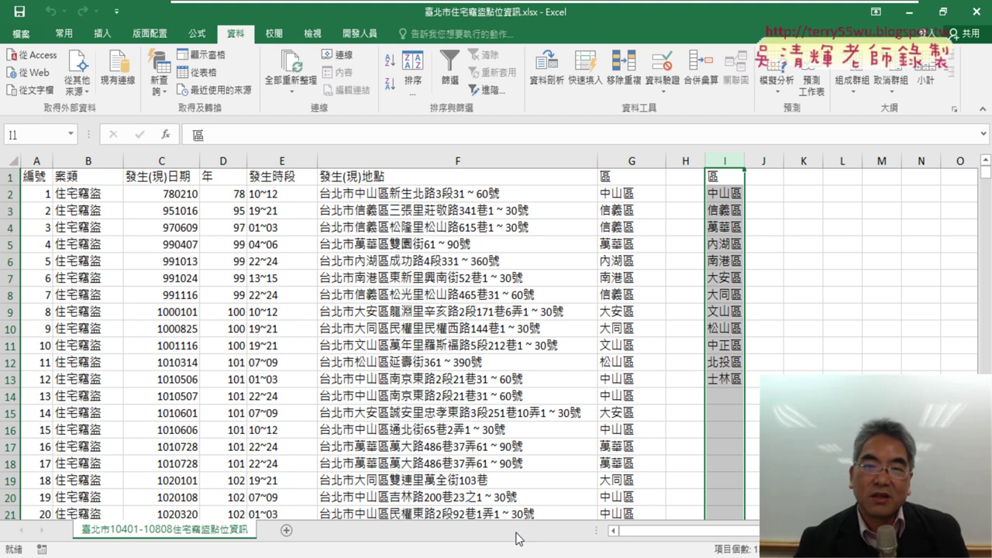
Step: Open the VBA editor and select Module1 of the 326班級成績查詢.xlsm project
click(359, 33)
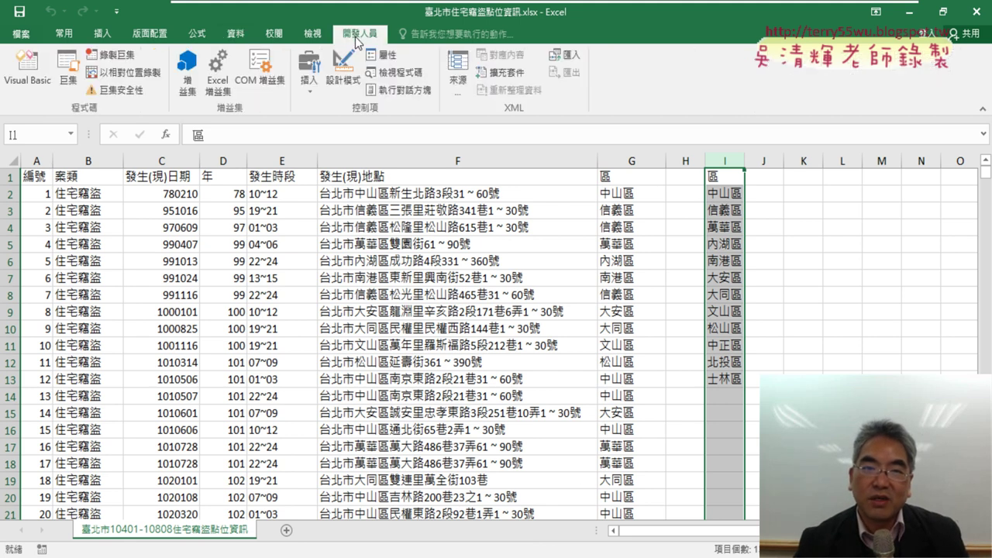
click(28, 83)
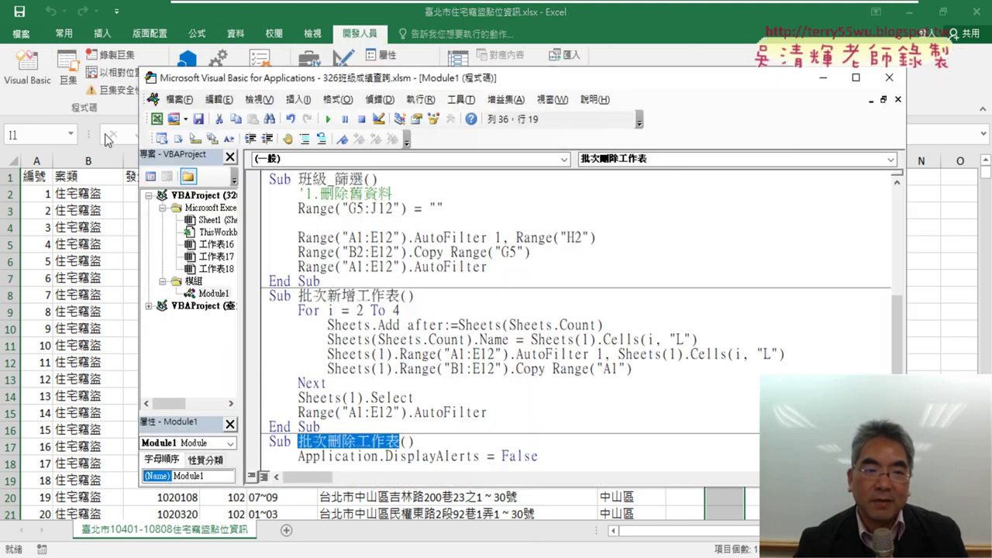
drag(241, 297, 353, 299)
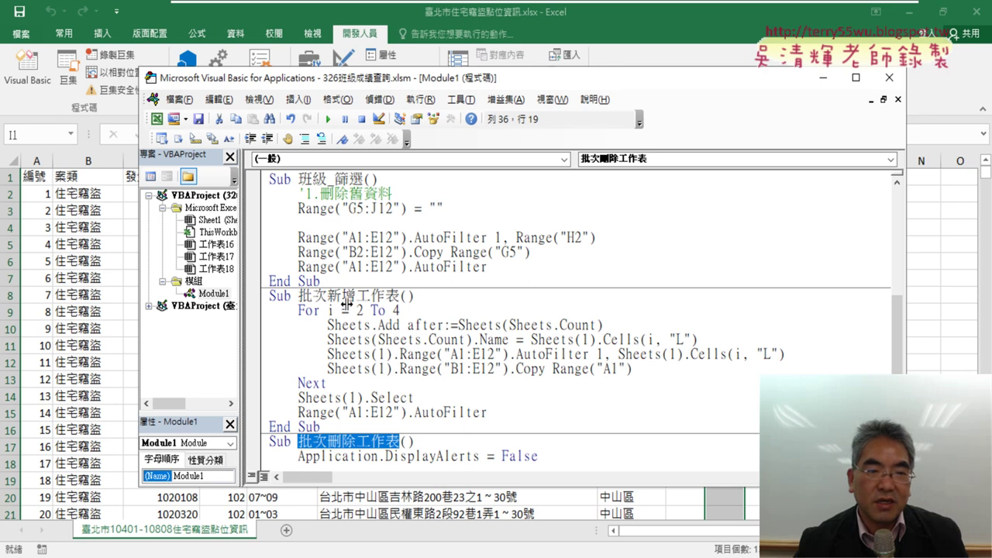
click(264, 196)
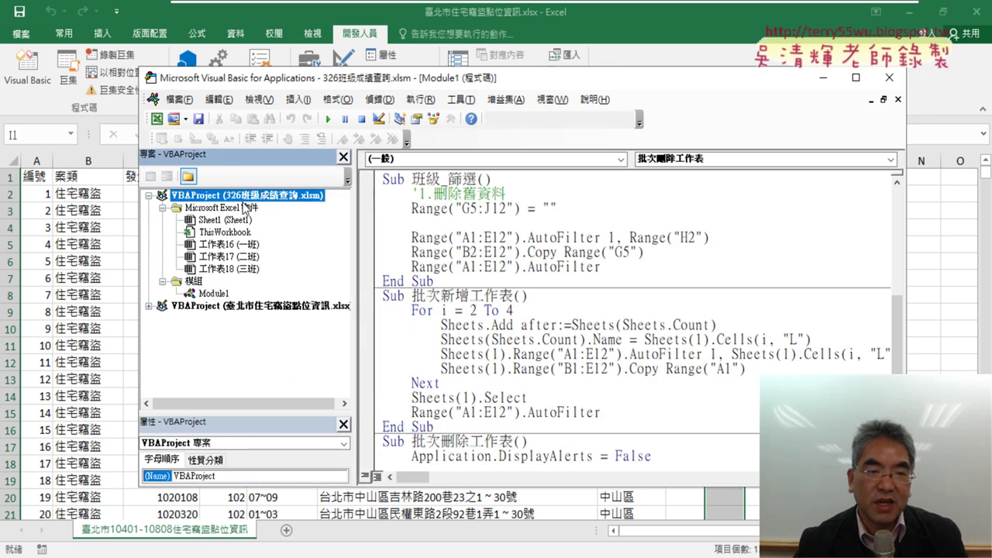
click(215, 295)
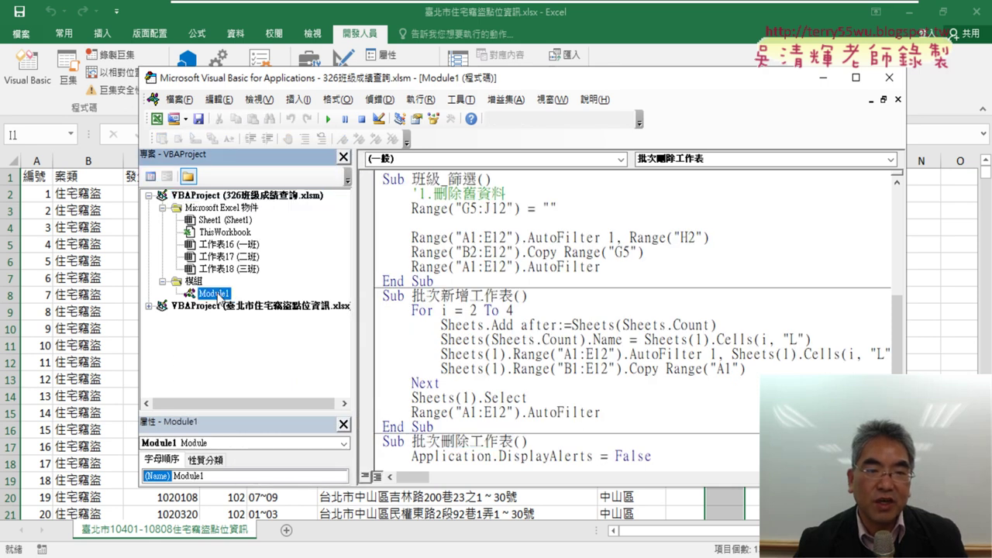
Step: Expand the 臺北市住宅竊盜點位資訊.xlsx project to show ThisWorkbook and 工作表2
click(150, 308)
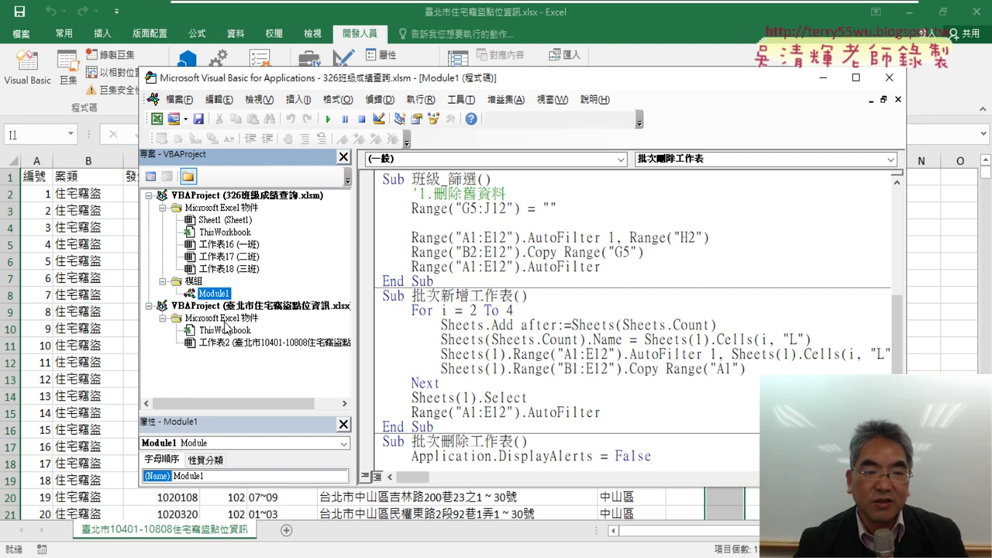
click(264, 307)
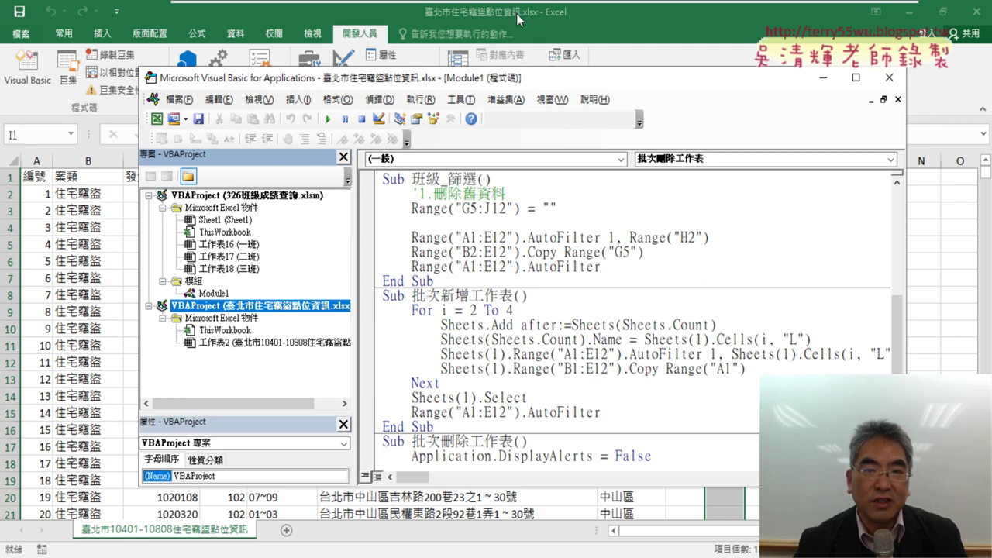
right_click(213, 344)
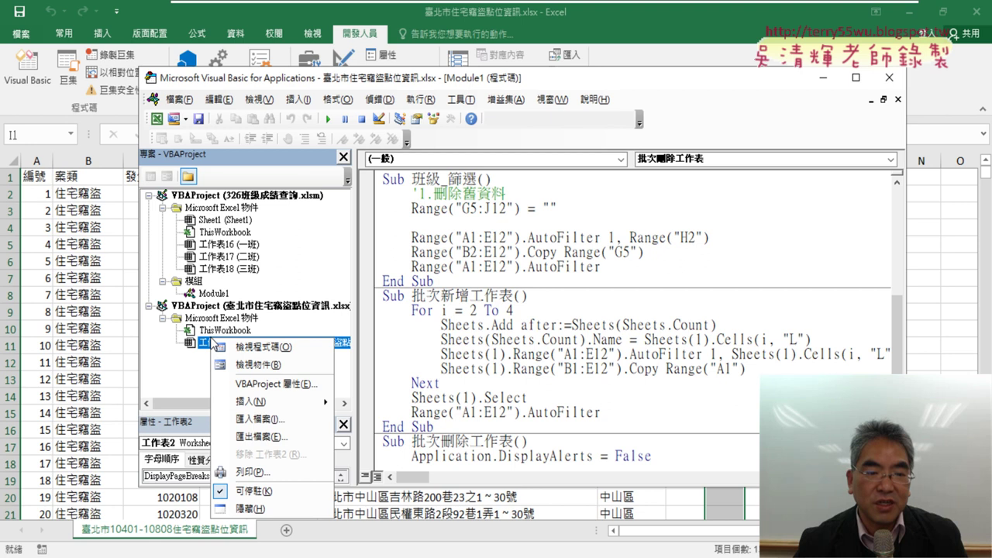
mouse_move(259, 406)
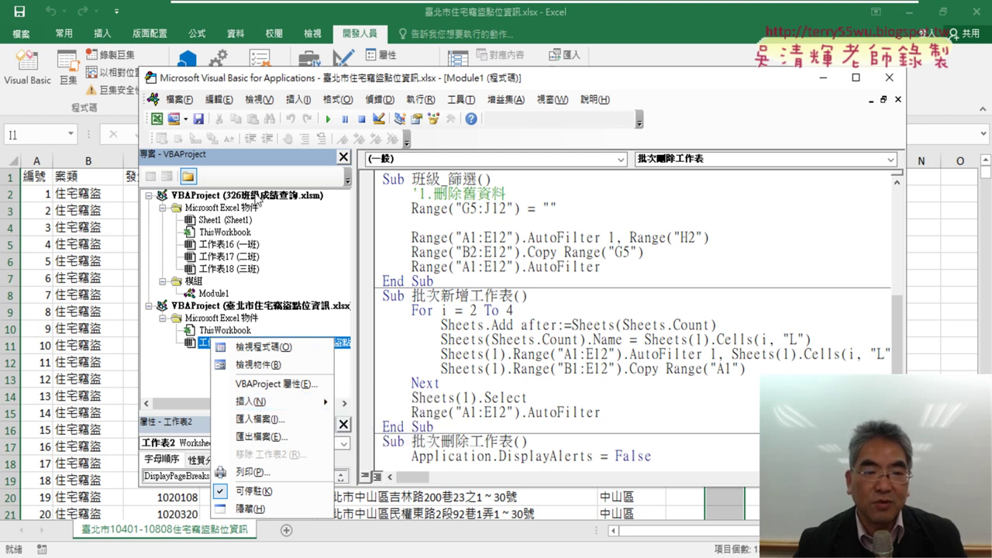
click(345, 267)
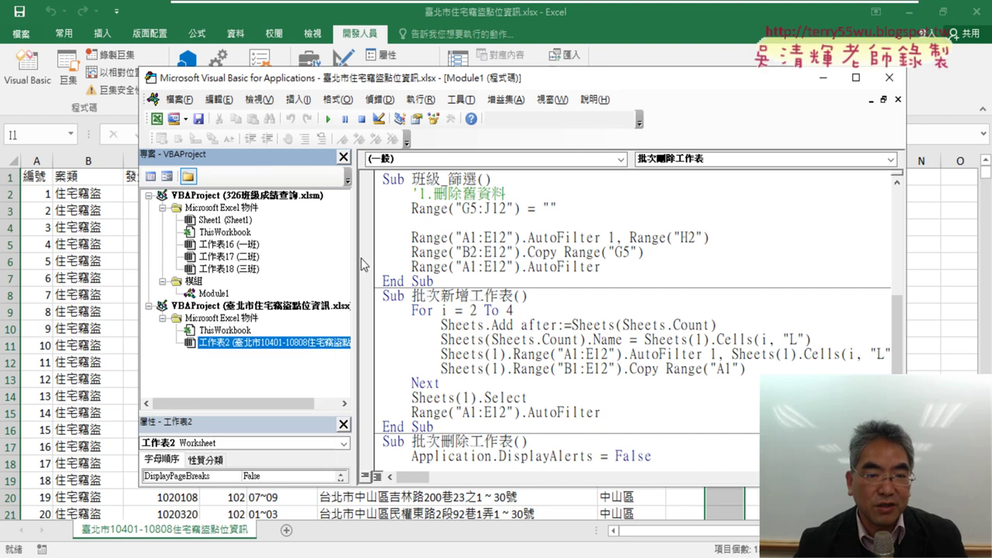
drag(355, 258, 267, 258)
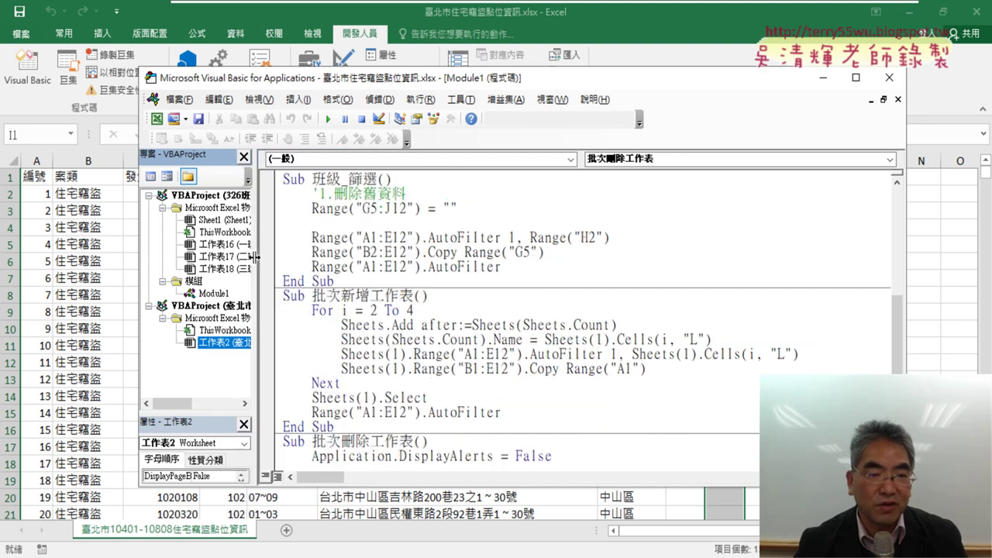
drag(331, 265, 372, 265)
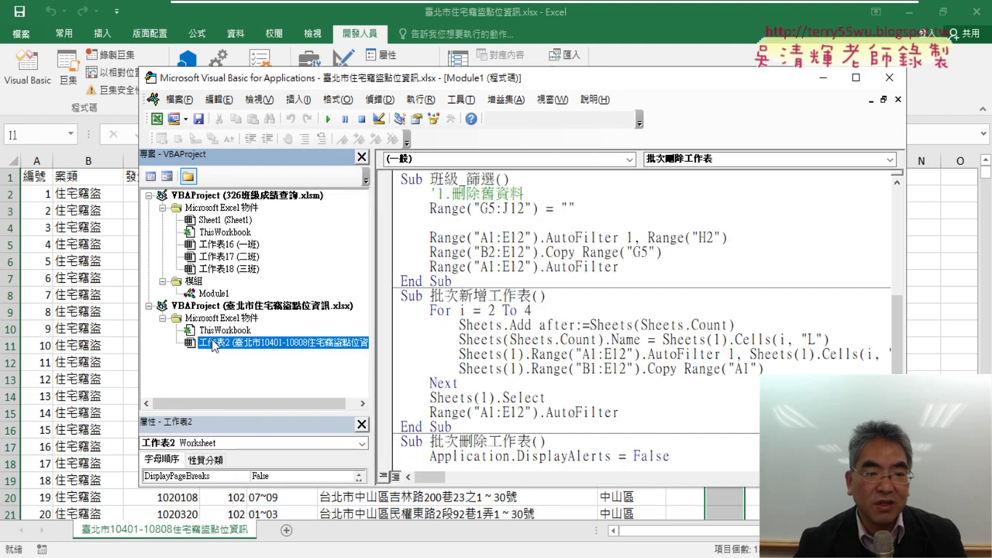
right_click(200, 330)
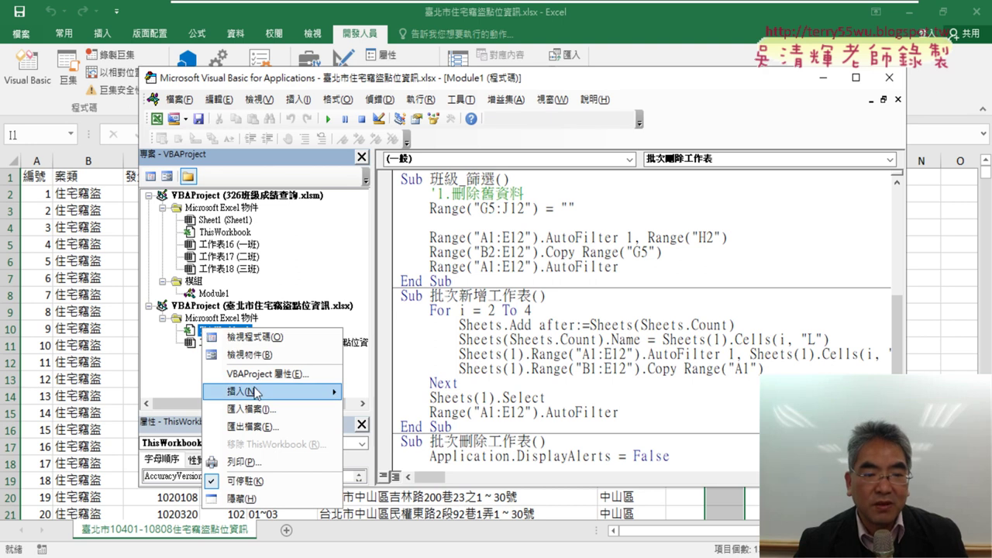
Step: Insert a new module into the theft workbook and open the grade workbook's Module1 code
mouse_move(337, 393)
click(380, 410)
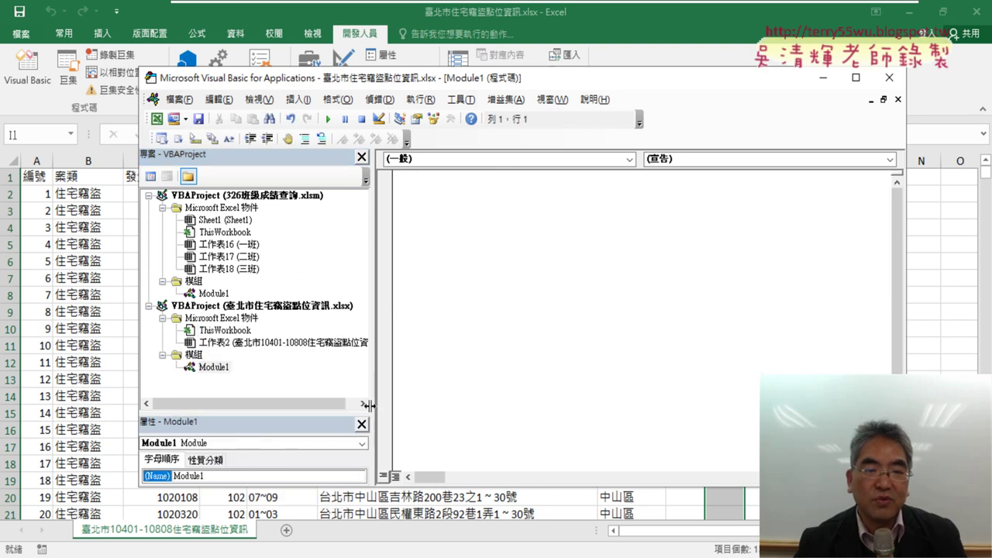
double_click(213, 293)
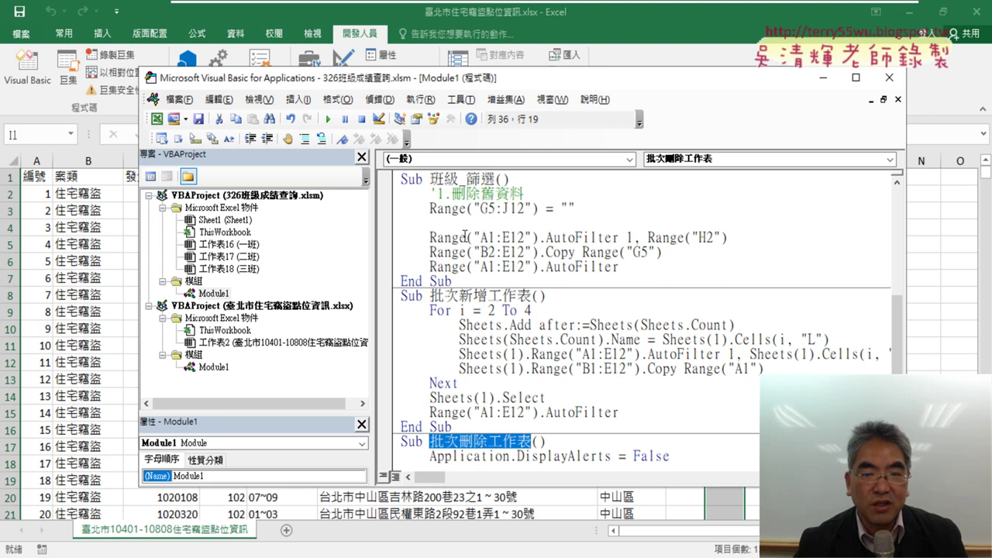
scroll(465, 236, down, 1)
scroll(505, 286, down, 1)
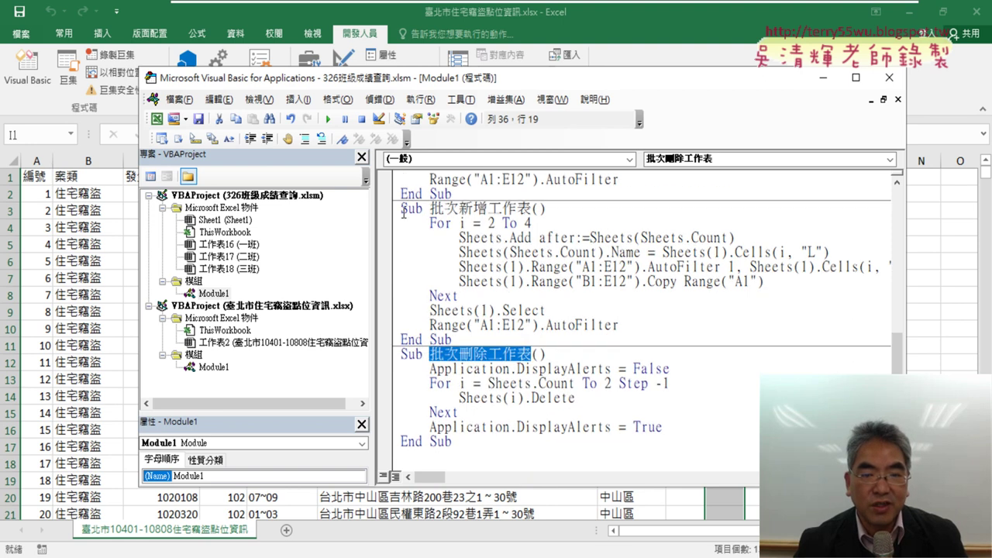
Step: Copy the 批次新增工作表 and 批次刪除工作表 macros into the theft workbook's new Module1
mouse_move(402, 208)
mouse_down()
mouse_move(511, 223)
mouse_move(522, 446)
mouse_up()
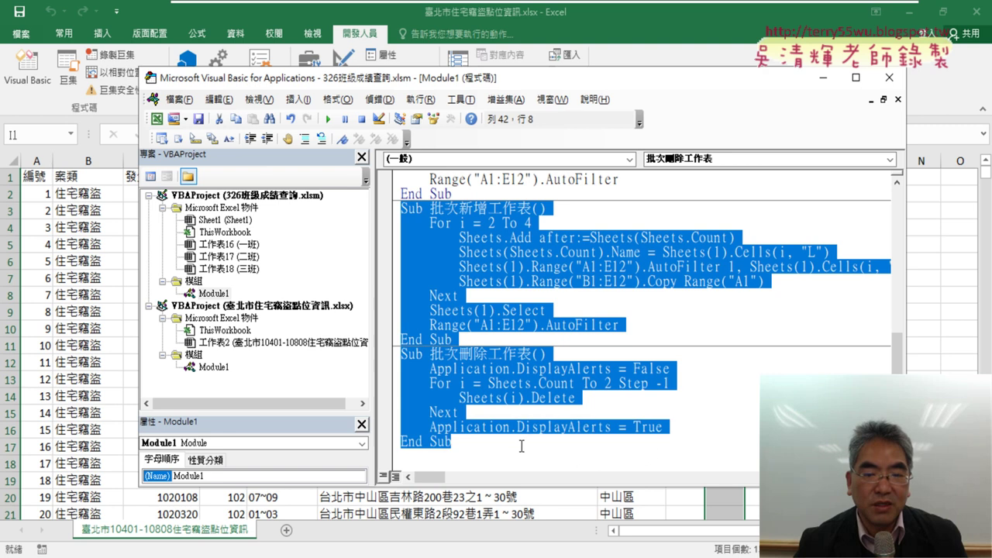
right_click(458, 255)
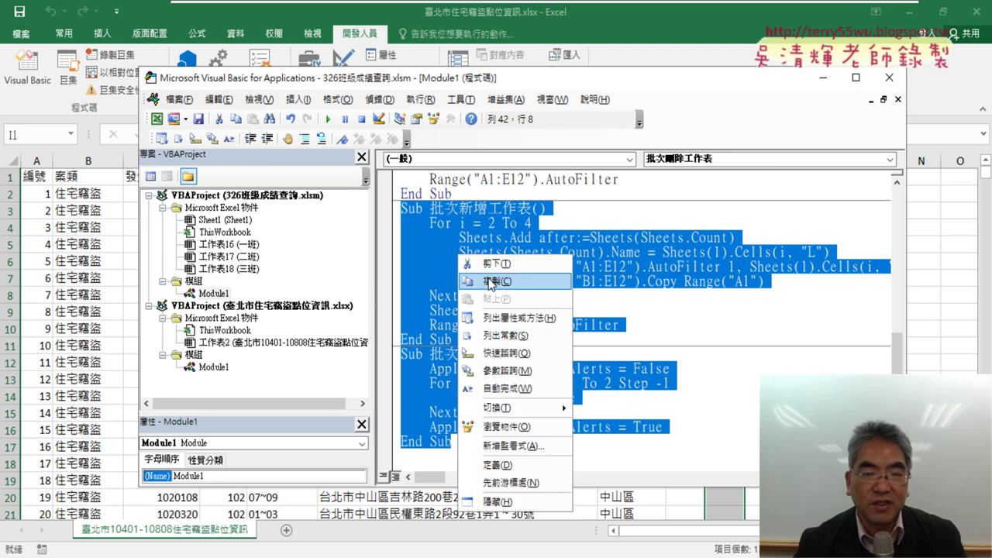
click(489, 281)
double_click(214, 368)
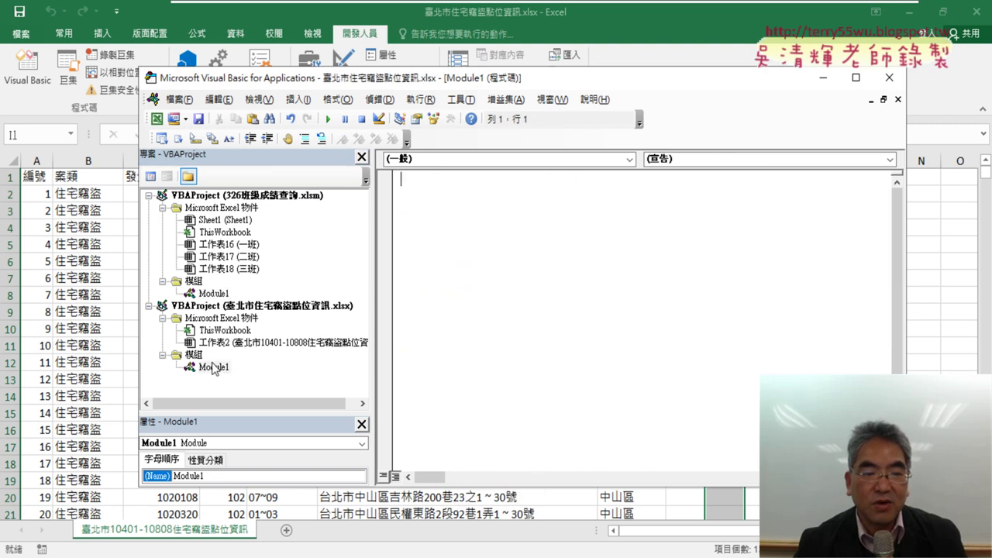
right_click(509, 247)
click(542, 290)
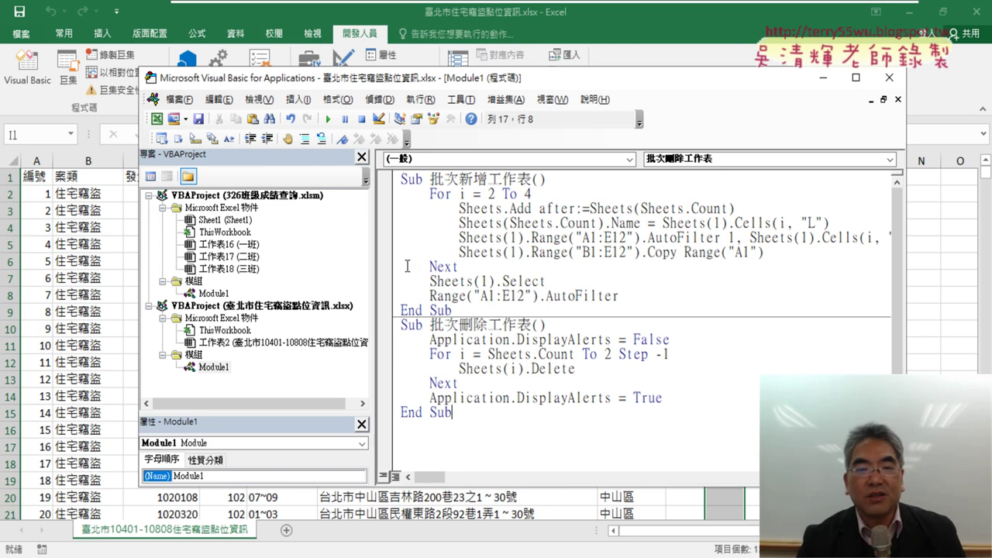
Step: Move and narrow the VBA editor window to reveal column I's district list
drag(371, 243, 263, 246)
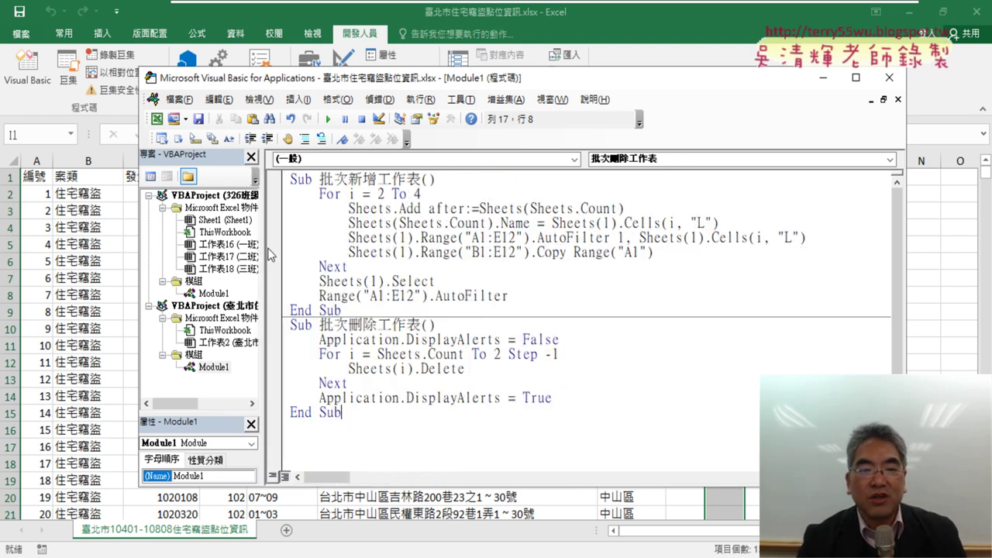
drag(427, 83, 348, 83)
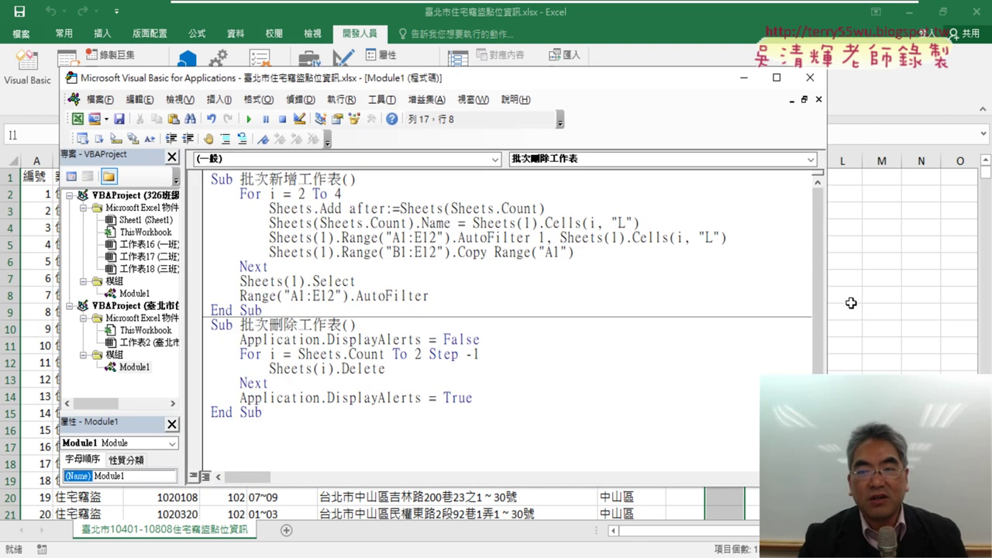
mouse_move(830, 288)
mouse_down()
mouse_move(791, 290)
mouse_move(838, 292)
mouse_up()
drag(824, 292, 675, 279)
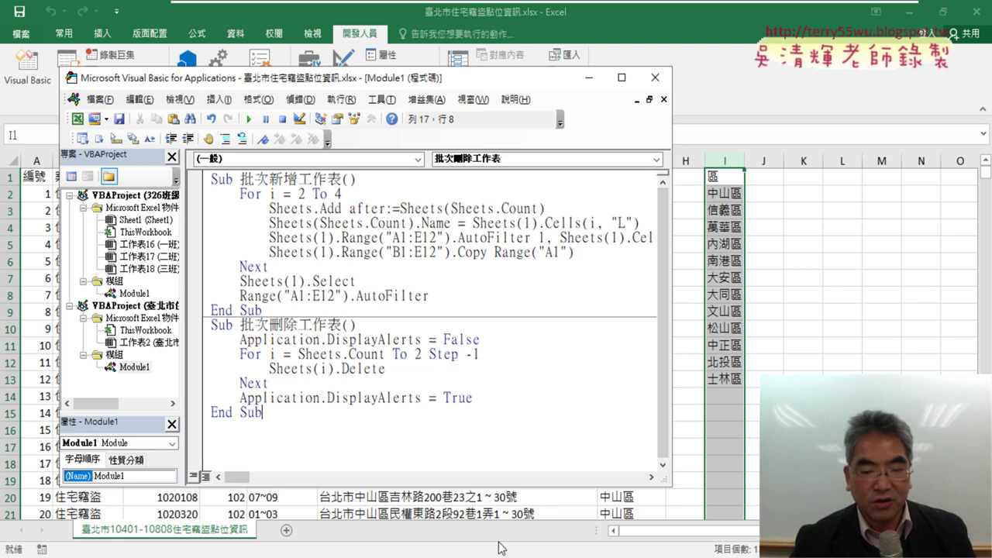
Step: Switch to File Explorer and bring up the EVO Class Management student-screen view
mouse_move(220, 554)
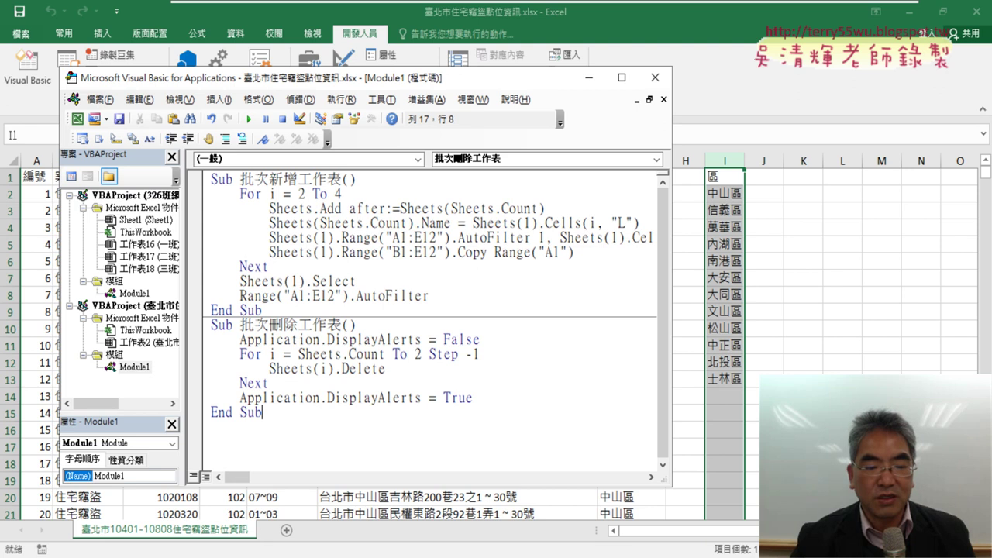
key(alt+Tab)
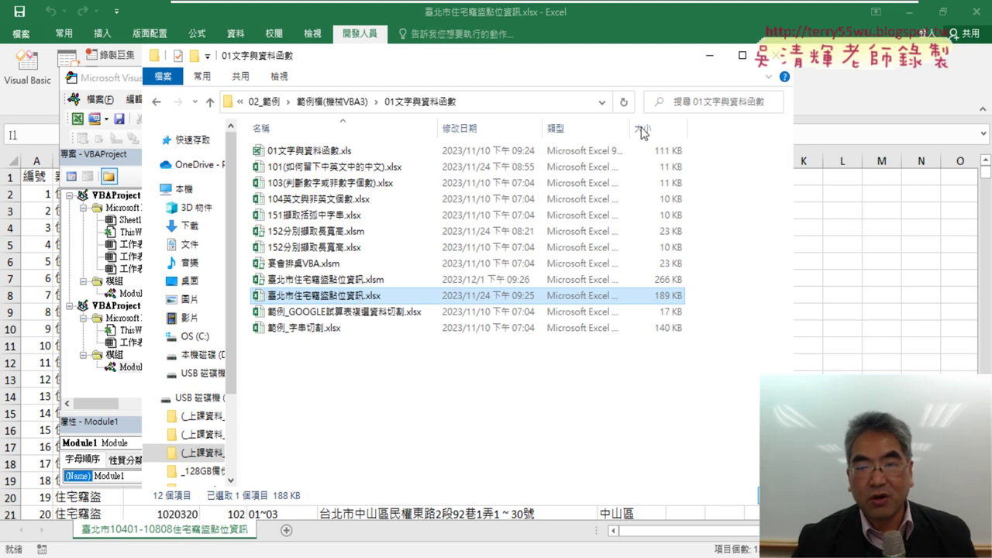
mouse_move(605, 6)
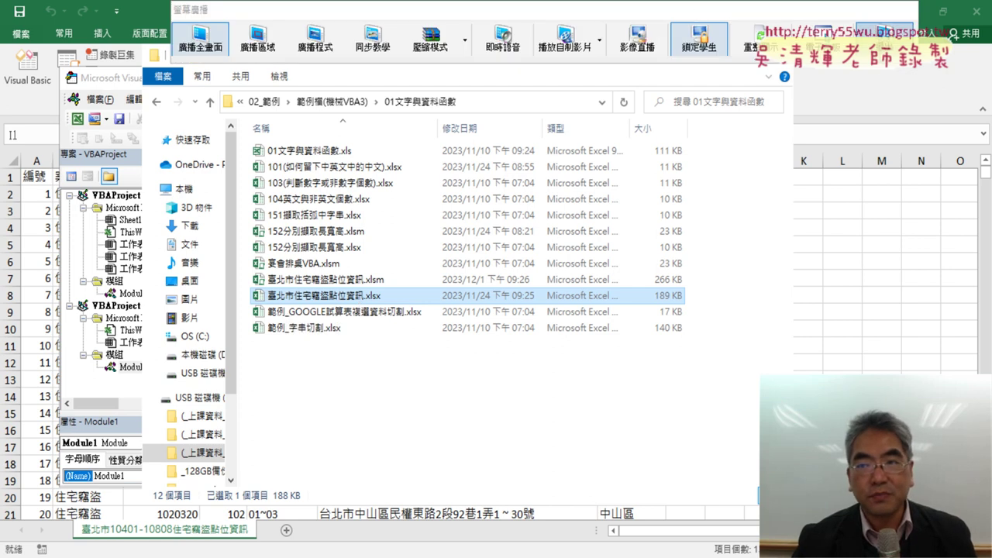
click(884, 31)
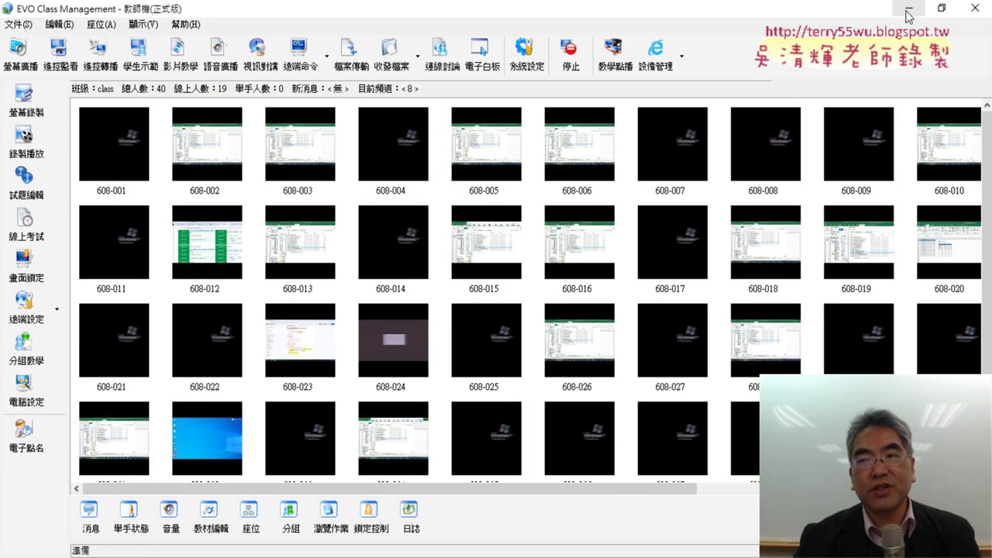
Step: Minimize the EVO Class Management teacher console to return to the 01文字與資料函數 folder
click(909, 15)
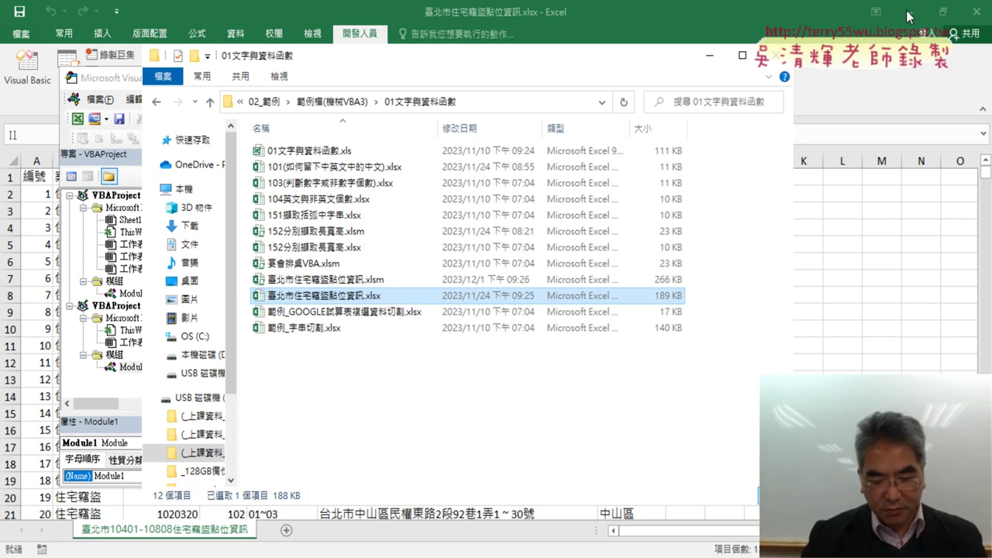
click(909, 16)
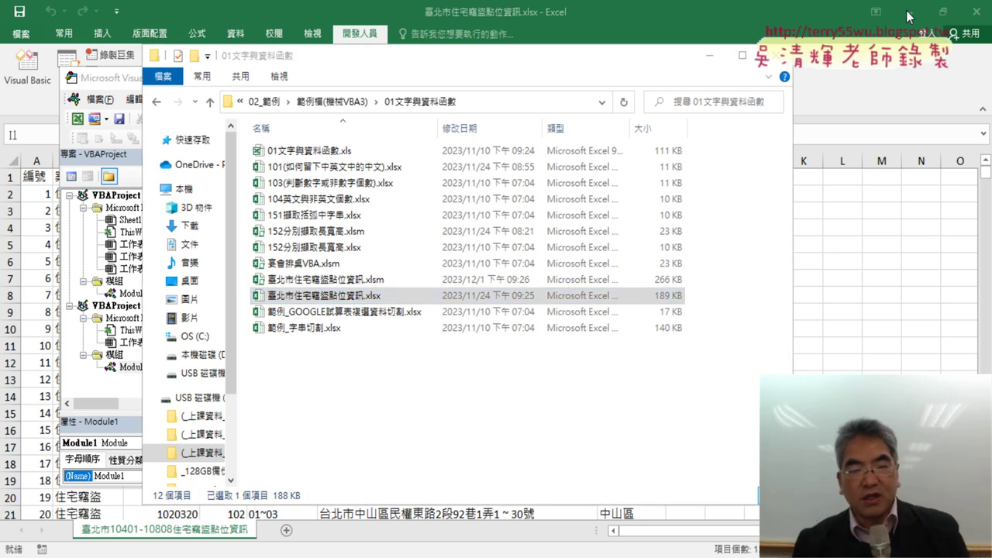